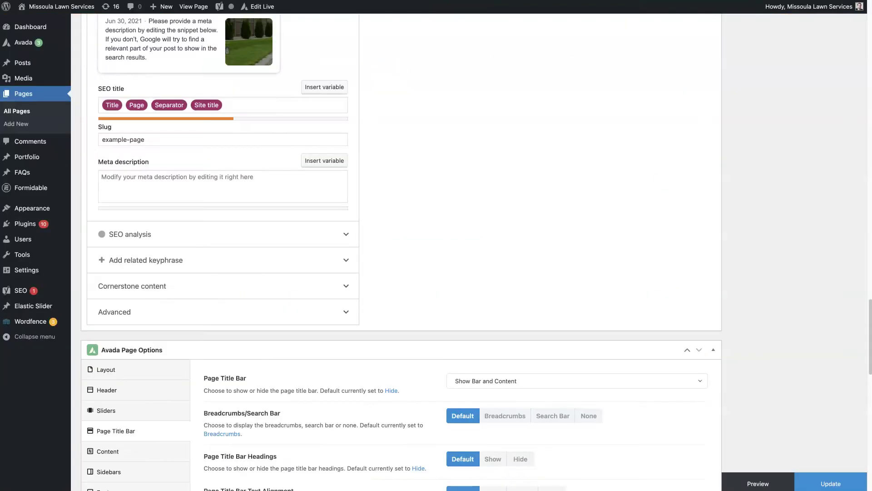
Step: Select and then deselect the Example Page title text on the live page
{"action": "scroll", "coordinate": [473, 263], "scroll_direction": "up", "scroll_amount": 15}
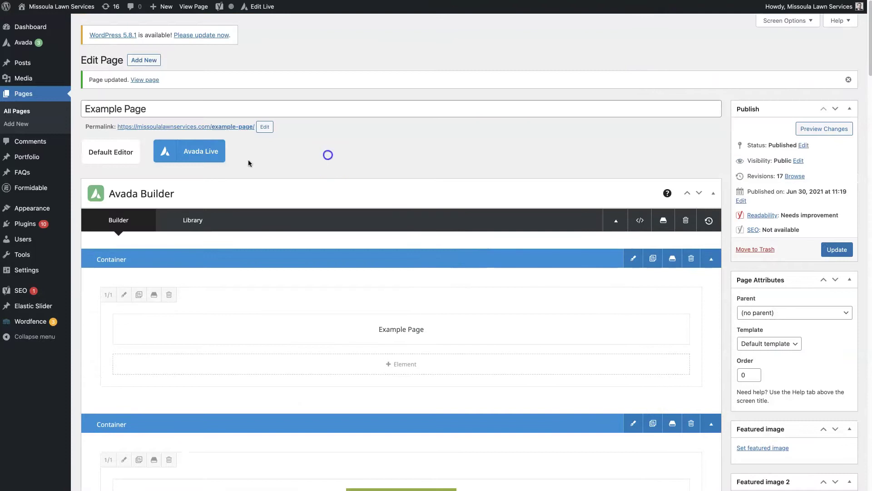
{"action": "triple_click", "coordinate": [152, 109]}
{"action": "left_click", "coordinate": [393, 158]}
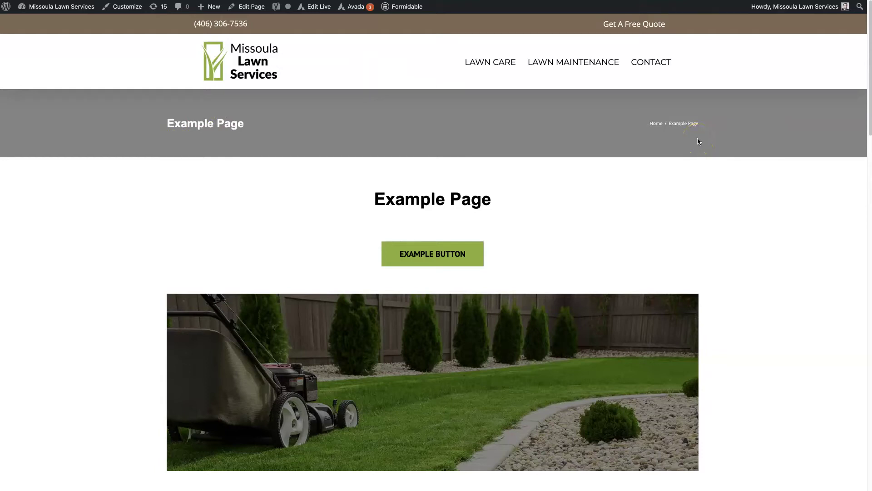
{"action": "scroll", "coordinate": [761, 259], "scroll_direction": "down", "scroll_amount": 1}
{"action": "scroll", "coordinate": [761, 258], "scroll_direction": "up", "scroll_amount": 1}
Step: Open the LAWN CARE page in a new tab and look it over
{"action": "right_click", "coordinate": [478, 63]}
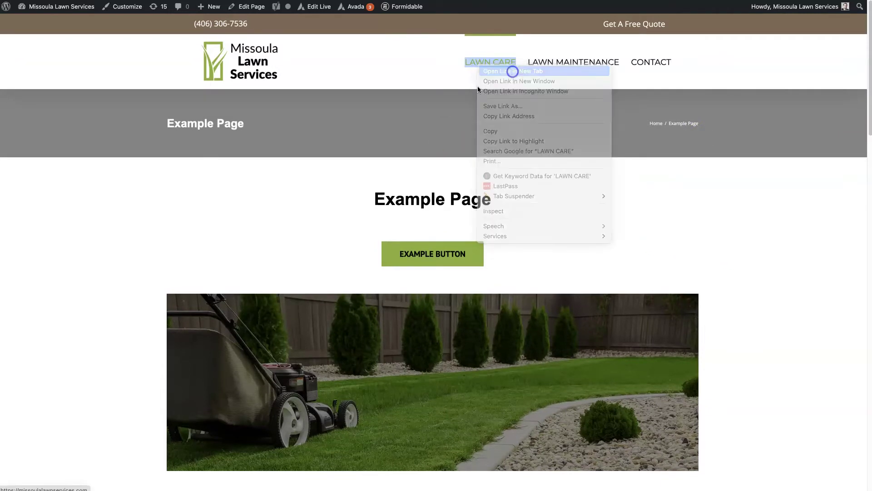
{"action": "left_click", "coordinate": [513, 71]}
{"action": "key", "text": "ctrl+Tab"}
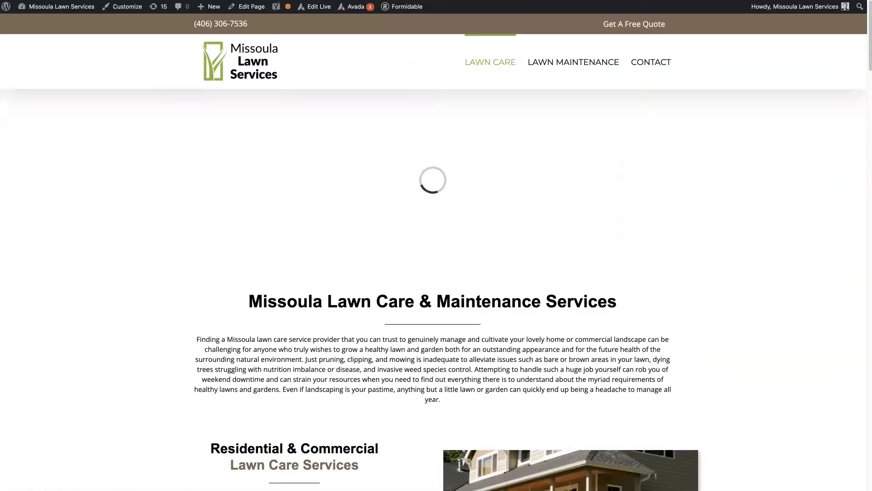
{"action": "scroll", "coordinate": [479, 238], "scroll_direction": "down", "scroll_amount": 7}
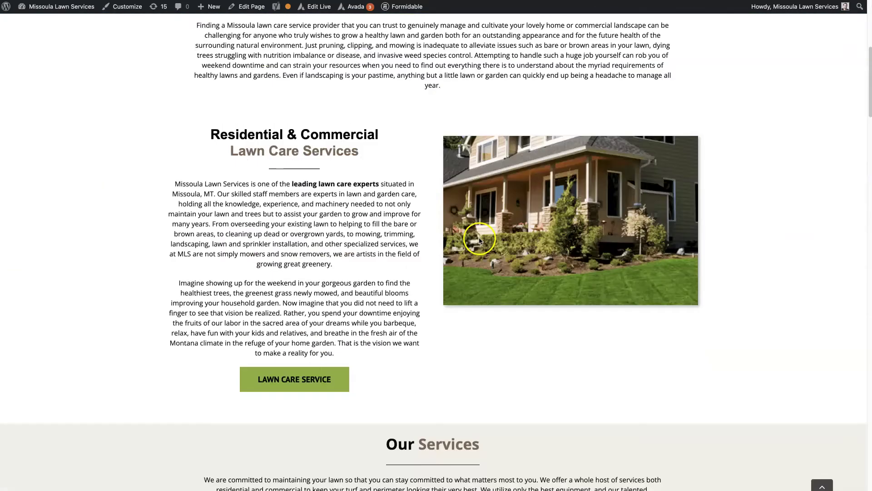
{"action": "scroll", "coordinate": [480, 240], "scroll_direction": "up", "scroll_amount": 7}
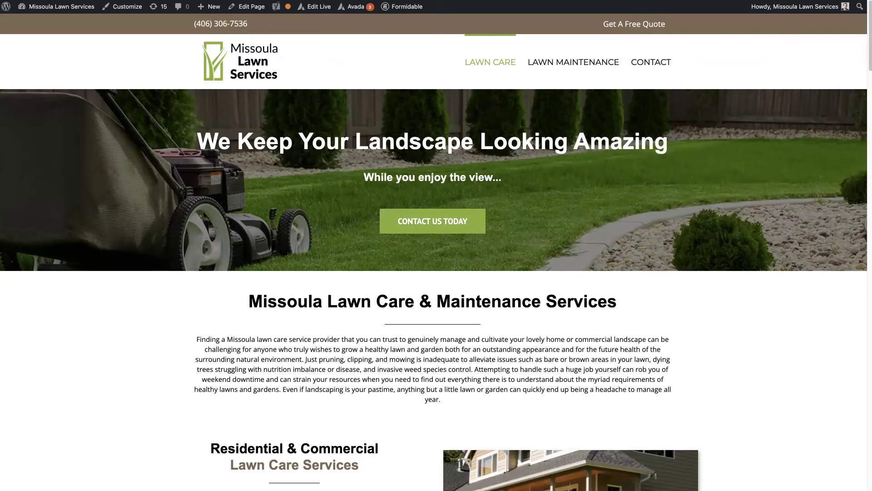
{"action": "double_click", "coordinate": [490, 62]}
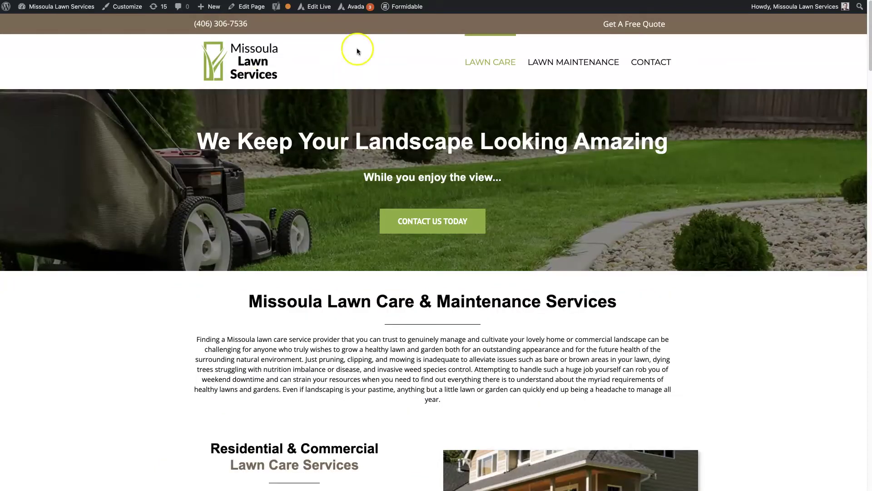
{"action": "scroll", "coordinate": [398, 133], "scroll_direction": "down", "scroll_amount": 3}
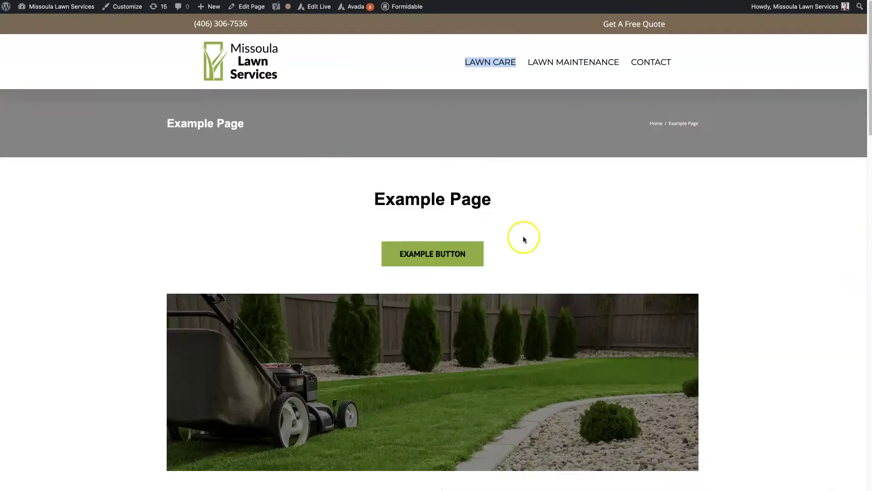
{"action": "scroll", "coordinate": [259, 173], "scroll_direction": "down", "scroll_amount": 4}
{"action": "scroll", "coordinate": [259, 173], "scroll_direction": "up", "scroll_amount": 4}
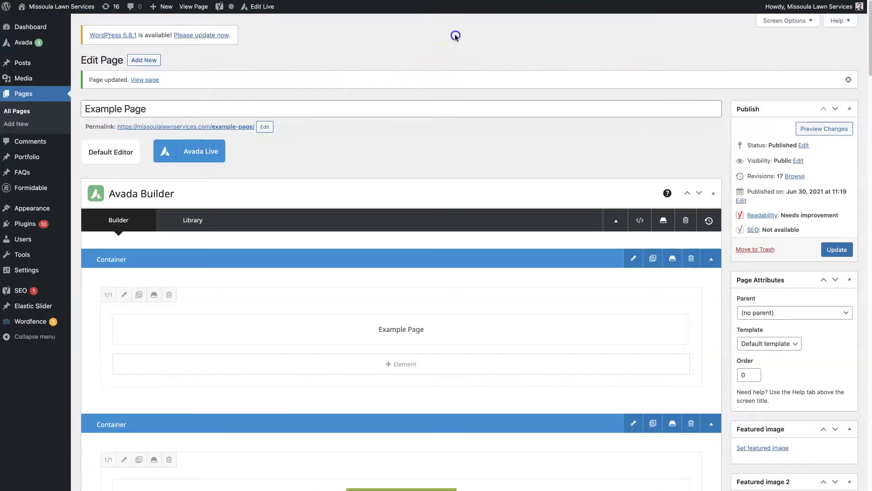
{"action": "scroll", "coordinate": [621, 315], "scroll_direction": "down", "scroll_amount": 20}
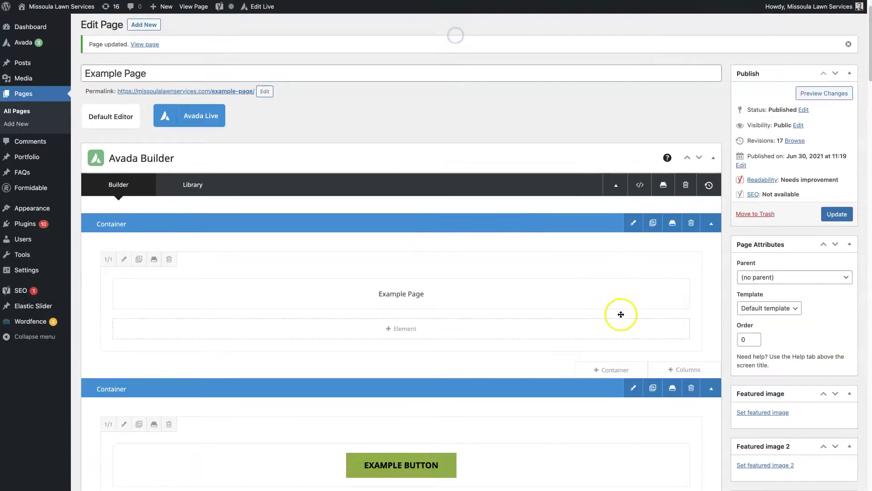
{"action": "scroll", "coordinate": [618, 318], "scroll_direction": "up", "scroll_amount": 15}
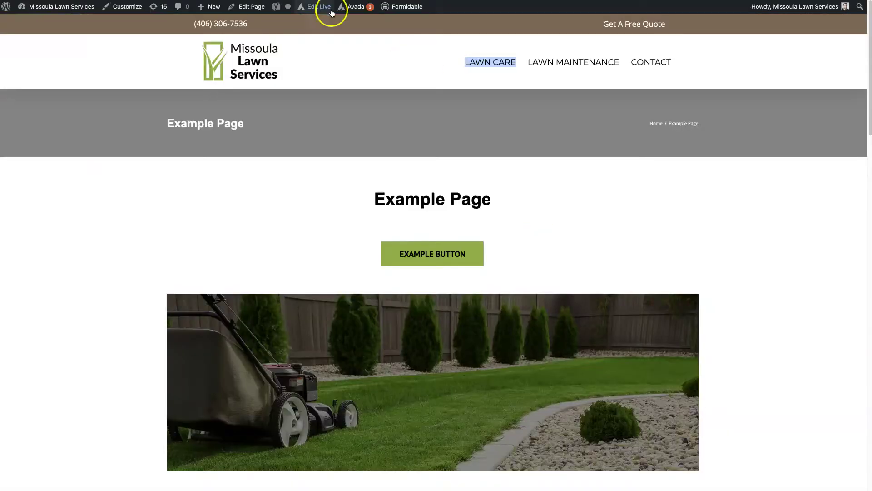
Step: In the Example Page editor, keep the Page Title Bar on Show Bar and Content
{"action": "left_click", "coordinate": [248, 7]}
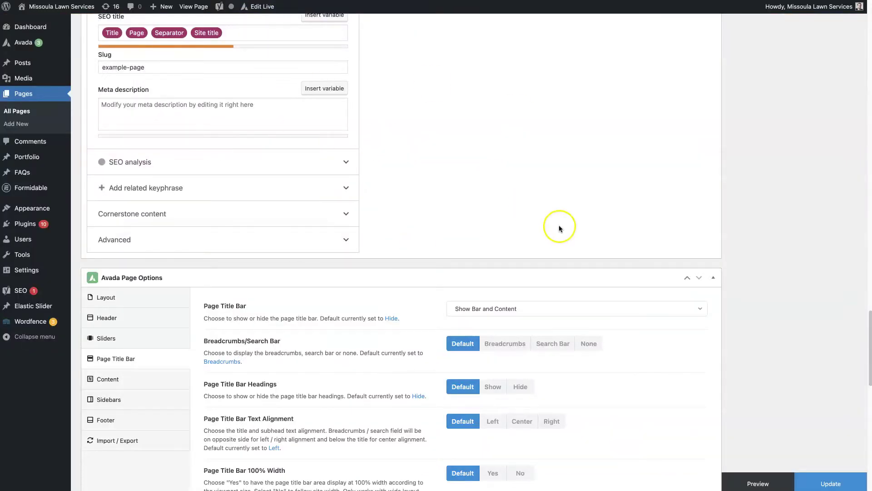
{"action": "scroll", "coordinate": [577, 244], "scroll_direction": "down", "scroll_amount": 2}
{"action": "scroll", "coordinate": [577, 243], "scroll_direction": "down", "scroll_amount": 5}
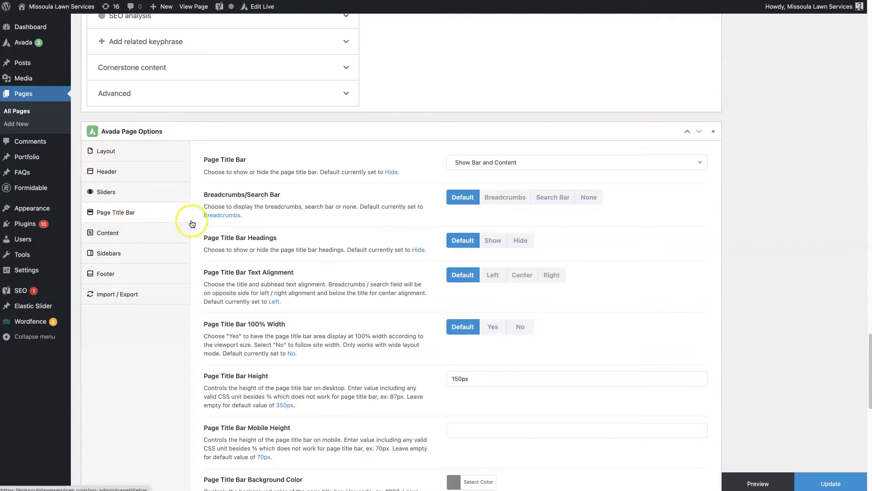
{"action": "left_click", "coordinate": [466, 165]}
{"action": "left_click", "coordinate": [492, 184]}
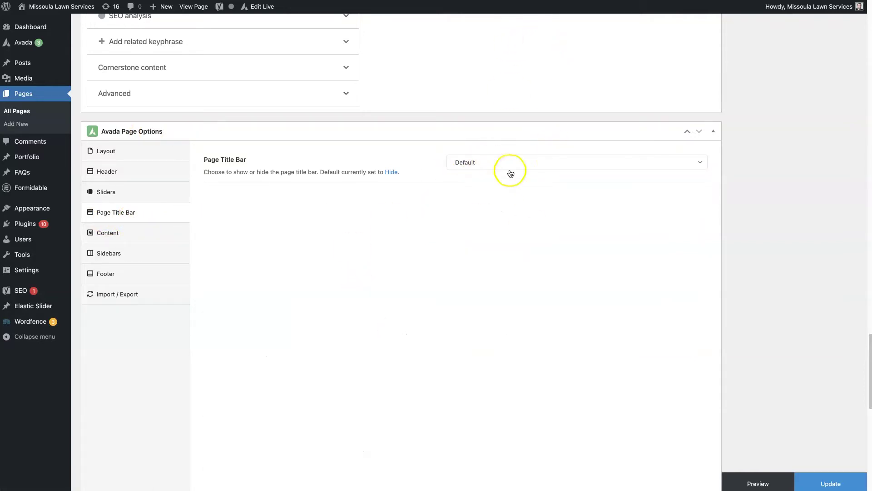
{"action": "left_click", "coordinate": [482, 165]}
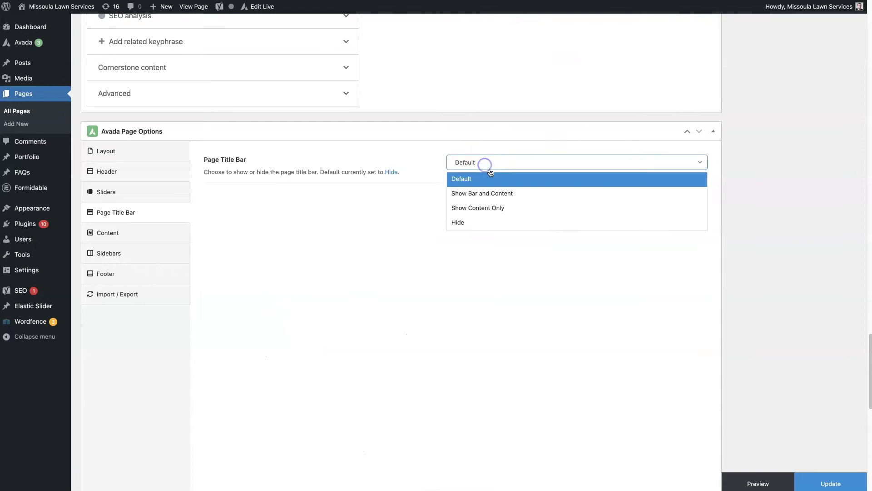
{"action": "left_click", "coordinate": [502, 197]}
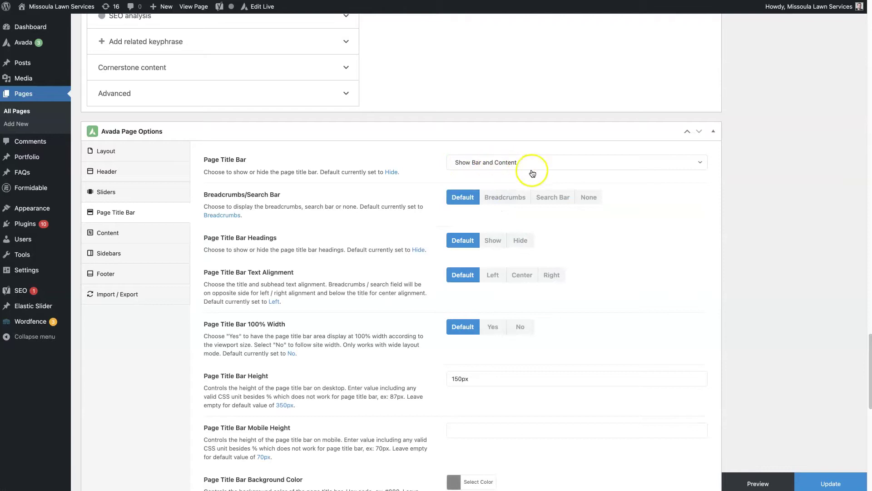
{"action": "left_click", "coordinate": [502, 162]}
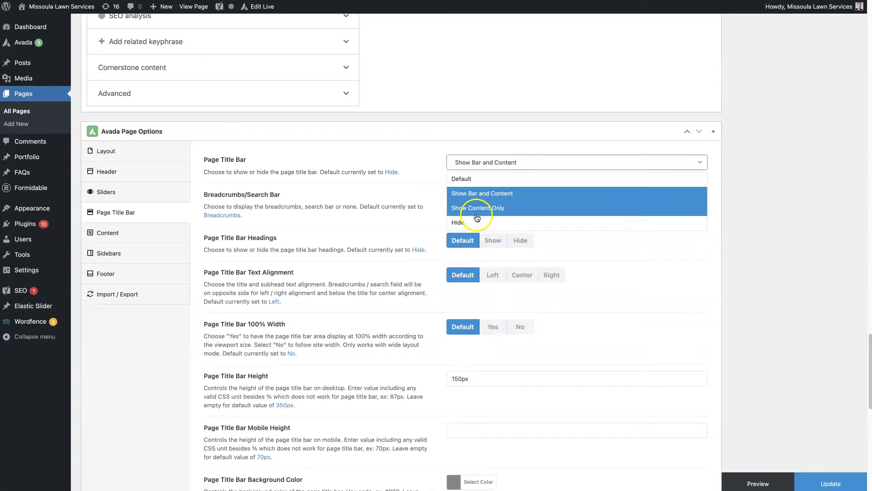
{"action": "left_click", "coordinate": [471, 193]}
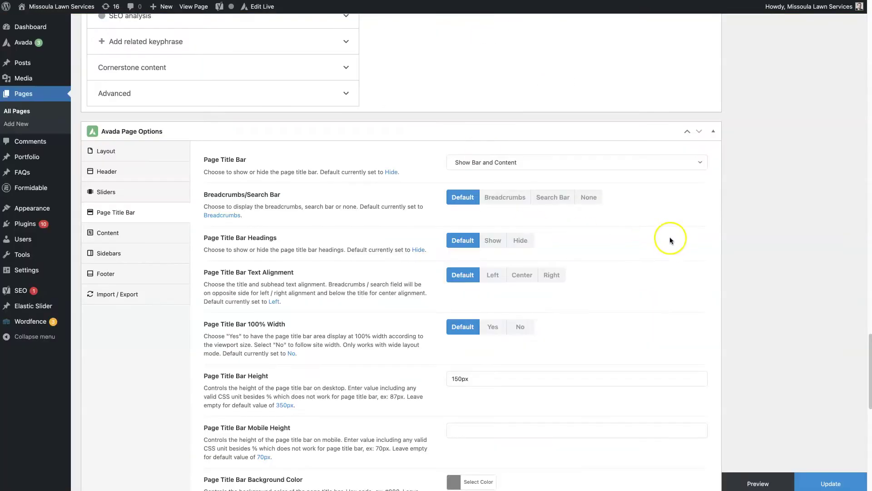
Step: Set Breadcrumbs/Search Bar to Search Bar and preview the page
{"action": "scroll", "coordinate": [670, 236], "scroll_direction": "down", "scroll_amount": 1}
{"action": "left_click", "coordinate": [553, 192]}
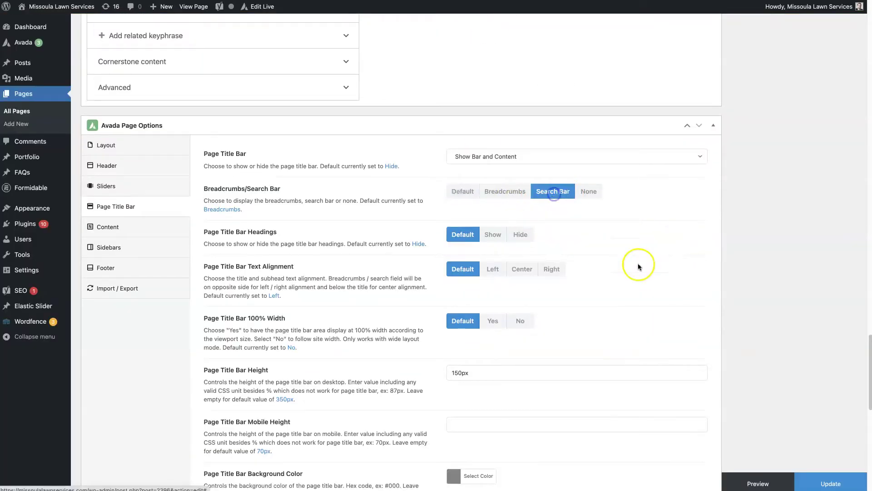
{"action": "left_click", "coordinate": [810, 426]}
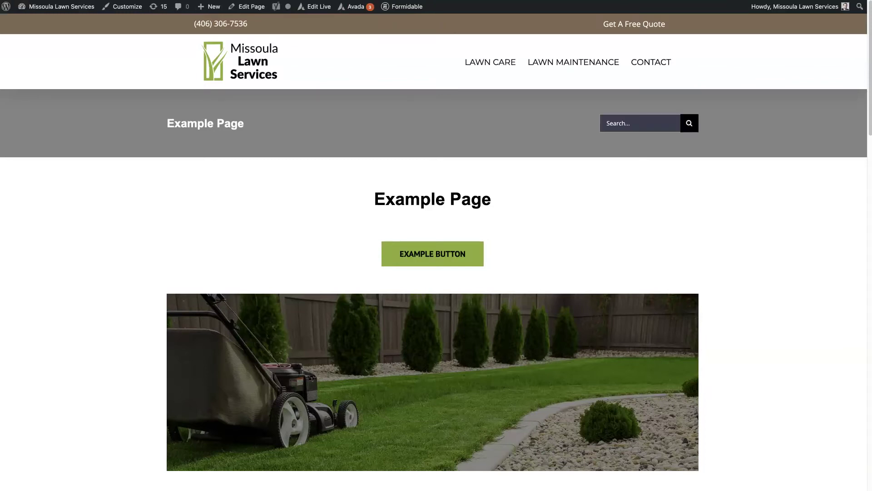
Step: Try the title bar search box on the live page and dismiss its suggestions
{"action": "left_click", "coordinate": [616, 122]}
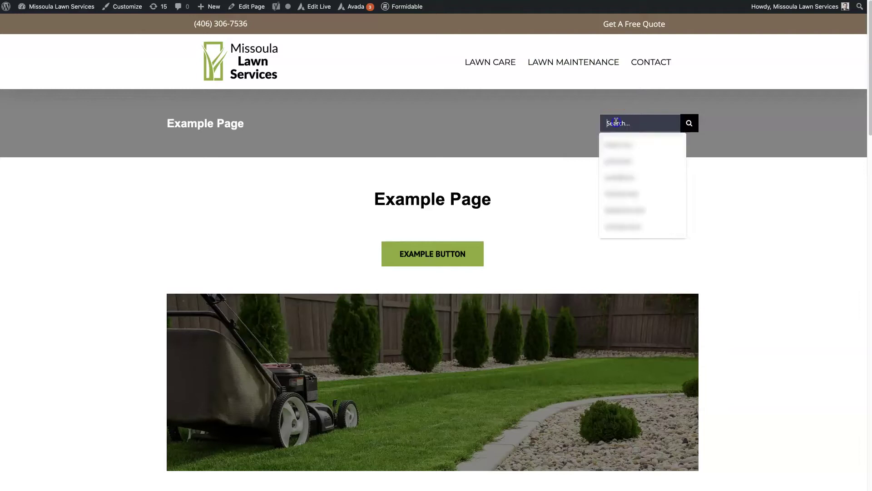
{"action": "left_click", "coordinate": [566, 137]}
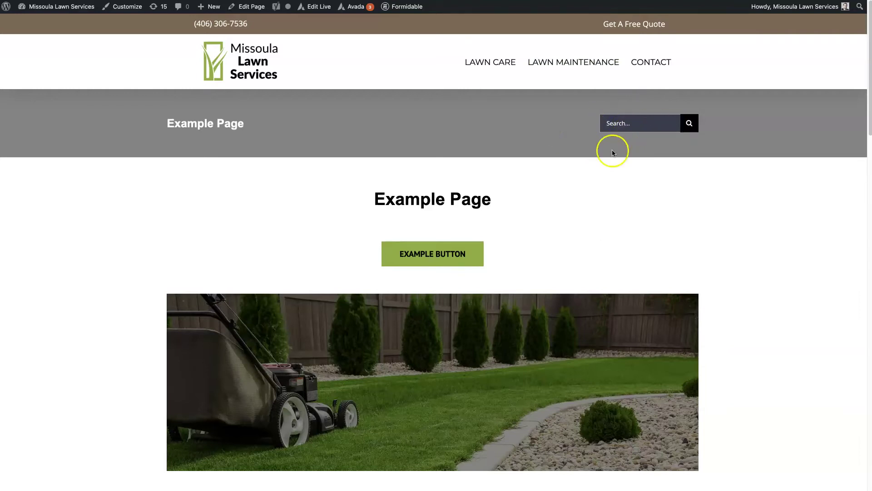
{"action": "scroll", "coordinate": [705, 245], "scroll_direction": "down", "scroll_amount": 1}
{"action": "scroll", "coordinate": [727, 252], "scroll_direction": "down", "scroll_amount": 3}
{"action": "scroll", "coordinate": [750, 259], "scroll_direction": "up", "scroll_amount": 4}
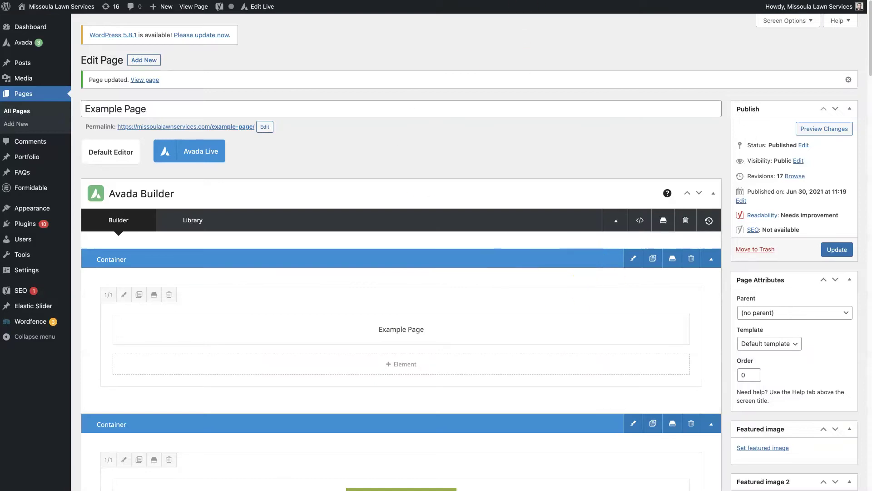
Step: Set the page's Breadcrumbs/Search Bar option back to Default
{"action": "scroll", "coordinate": [571, 204], "scroll_direction": "down", "scroll_amount": 20}
{"action": "scroll", "coordinate": [569, 203], "scroll_direction": "up", "scroll_amount": 10}
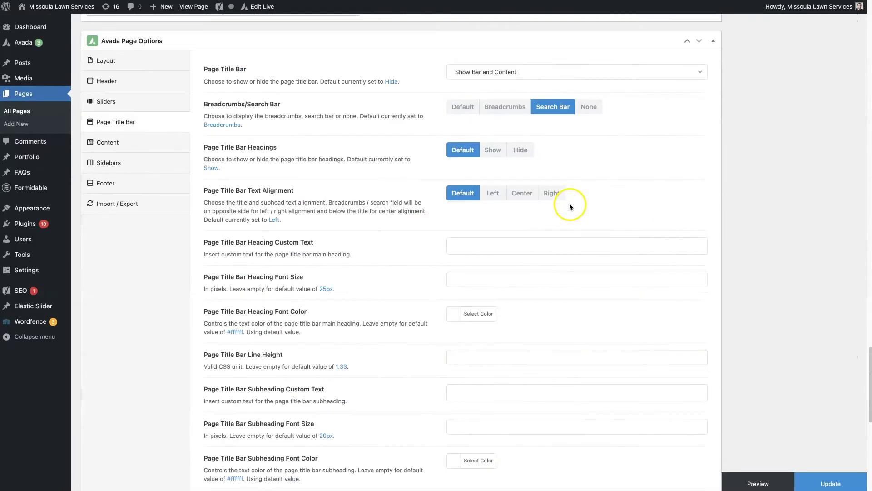
{"action": "left_click", "coordinate": [462, 128]}
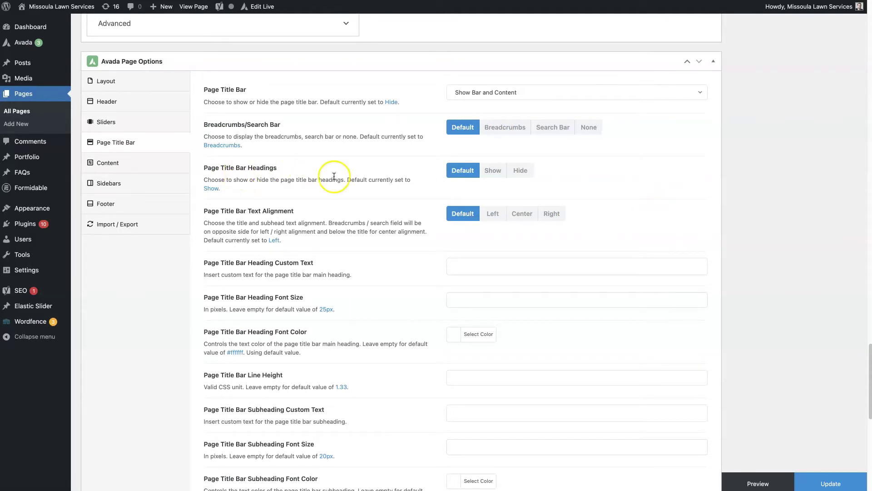
Step: Toggle Page Title Bar Headings between Show and Hide, leaving it on Default
{"action": "left_click", "coordinate": [491, 178]}
{"action": "left_click", "coordinate": [533, 175]}
{"action": "left_click", "coordinate": [505, 177]}
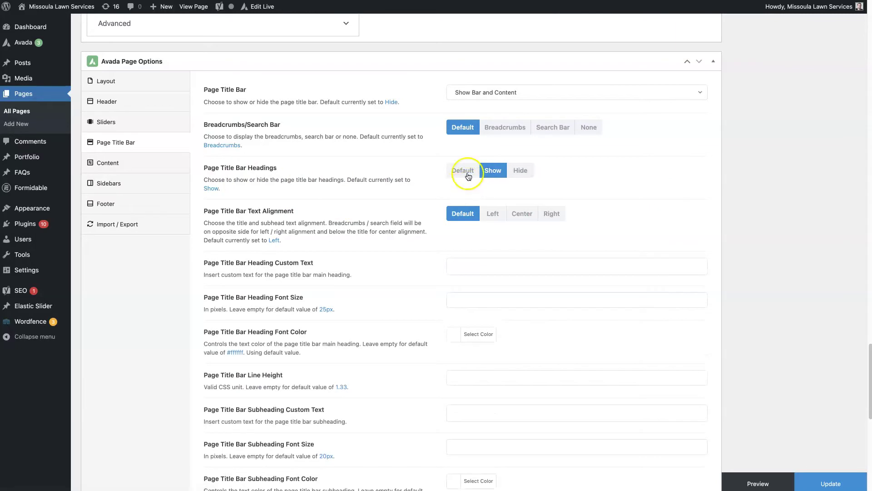
{"action": "left_click", "coordinate": [468, 173]}
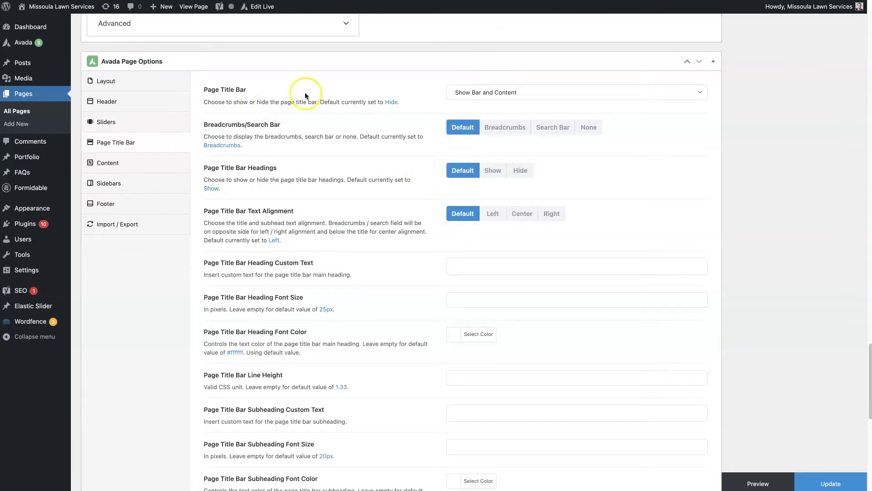
{"action": "left_click", "coordinate": [467, 1]}
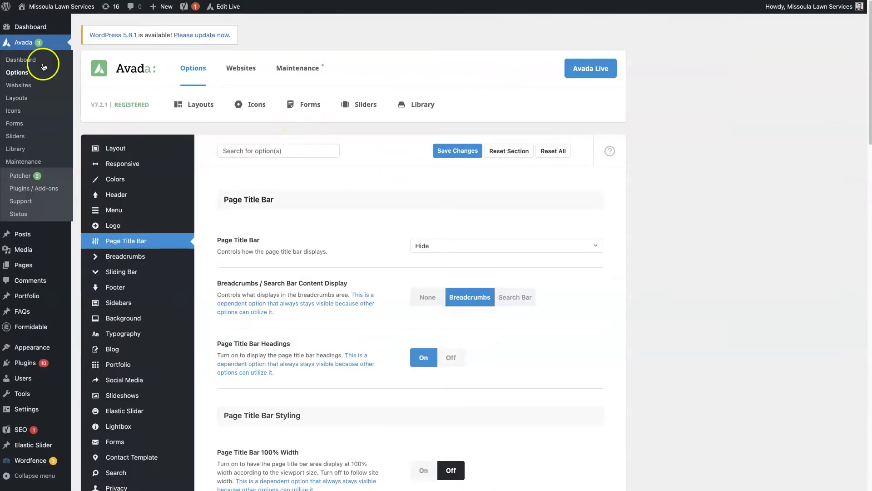
Step: Scroll through Avada's global Page Title Bar options to review the defaults
{"action": "mouse_move", "coordinate": [63, 8]}
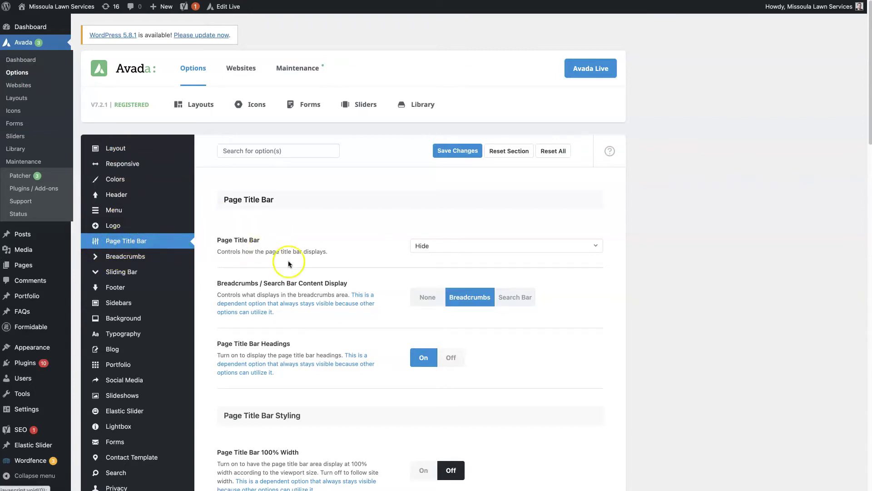
{"action": "scroll", "coordinate": [451, 325], "scroll_direction": "down", "scroll_amount": 1}
{"action": "scroll", "coordinate": [451, 325], "scroll_direction": "down", "scroll_amount": 15}
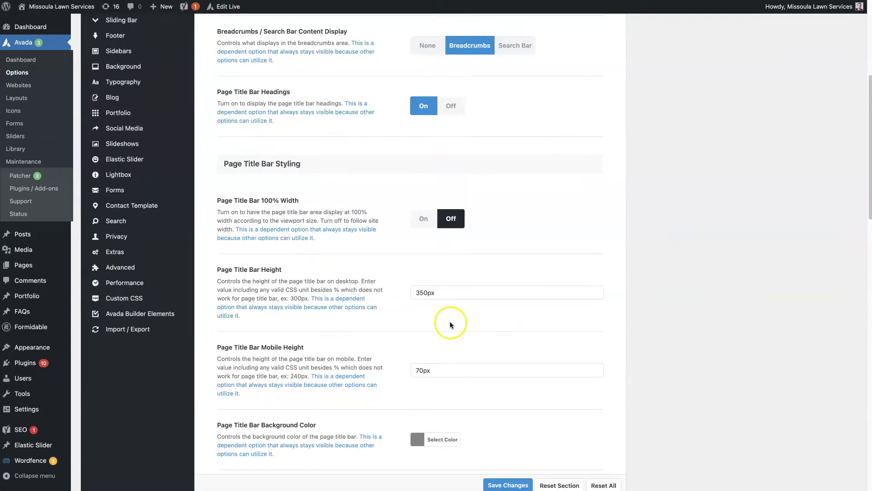
{"action": "scroll", "coordinate": [450, 325], "scroll_direction": "up", "scroll_amount": 15}
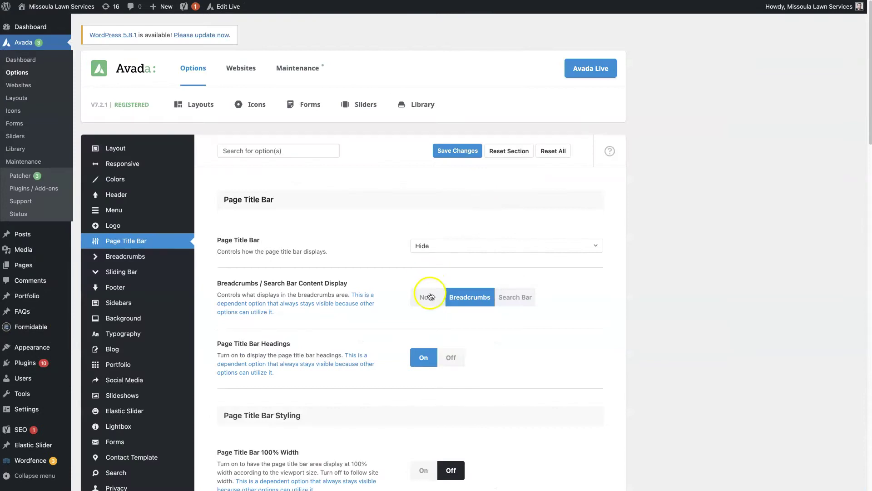
{"action": "scroll", "coordinate": [400, 395], "scroll_direction": "down", "scroll_amount": 8}
{"action": "scroll", "coordinate": [415, 467], "scroll_direction": "up", "scroll_amount": 6}
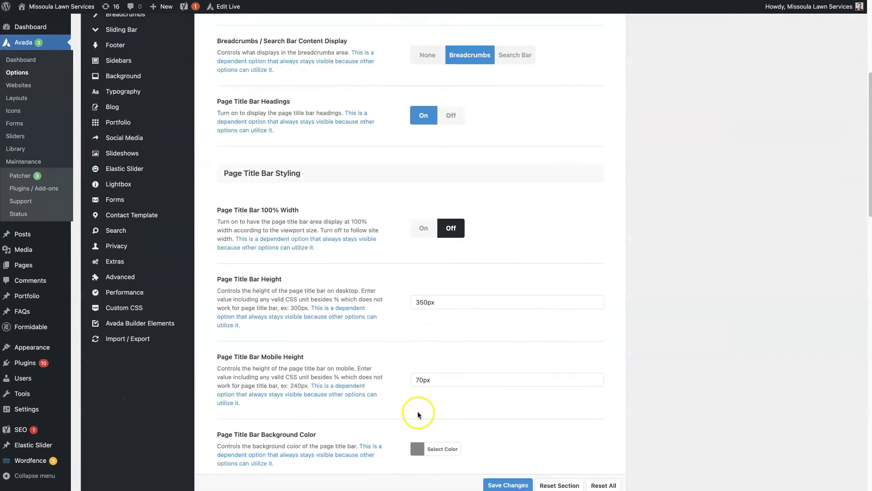
{"action": "scroll", "coordinate": [487, 137], "scroll_direction": "up", "scroll_amount": 1}
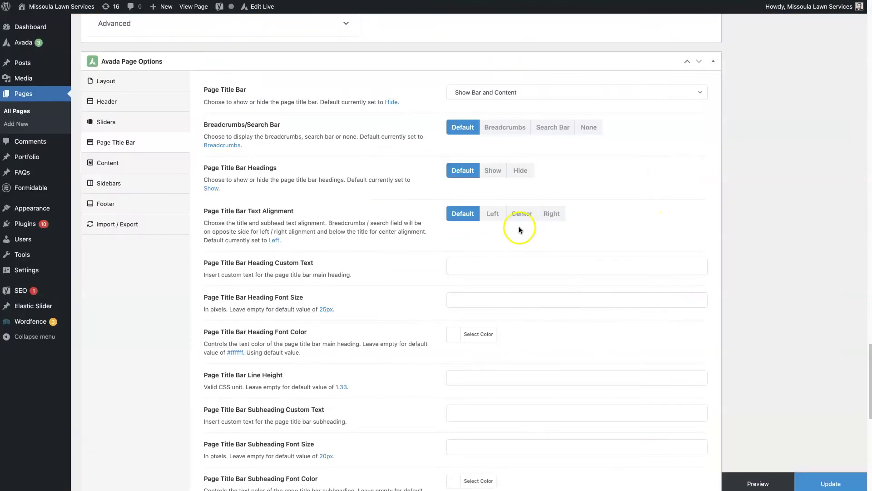
Step: Switch Breadcrumbs/Search Bar to Search Bar, then return it to Default
{"action": "left_click", "coordinate": [551, 127]}
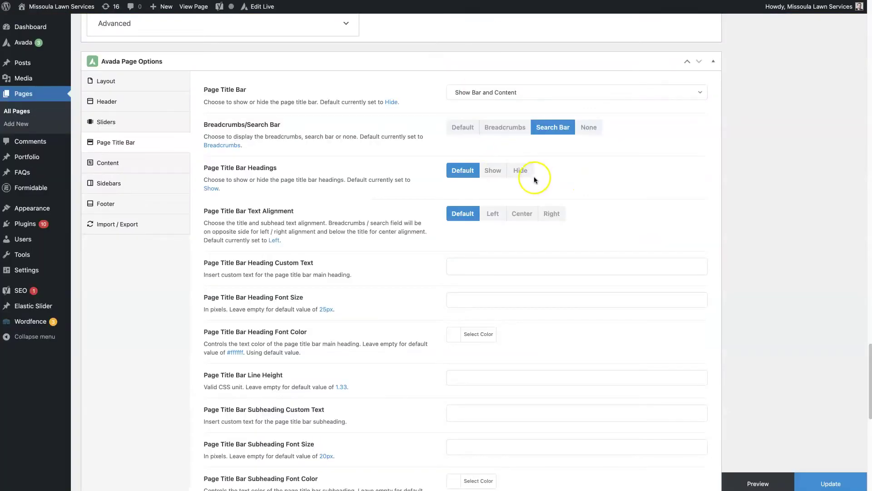
{"action": "left_click", "coordinate": [464, 128]}
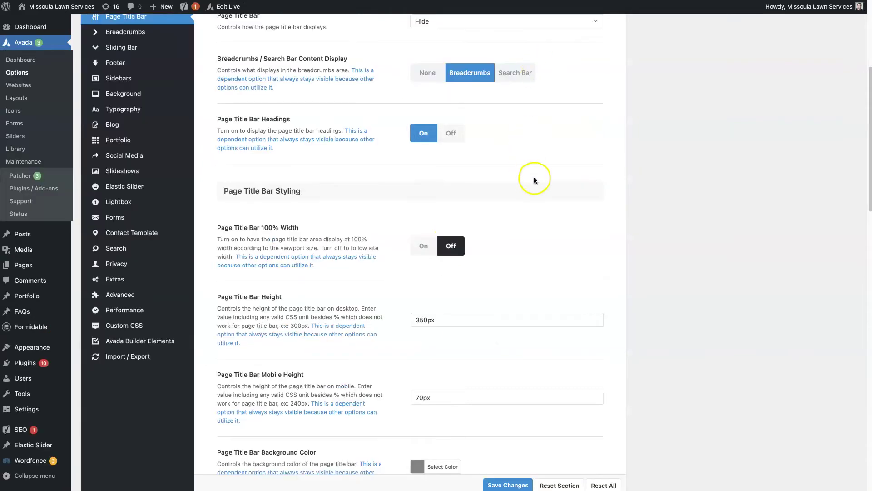
{"action": "scroll", "coordinate": [407, 360], "scroll_direction": "up", "scroll_amount": 1}
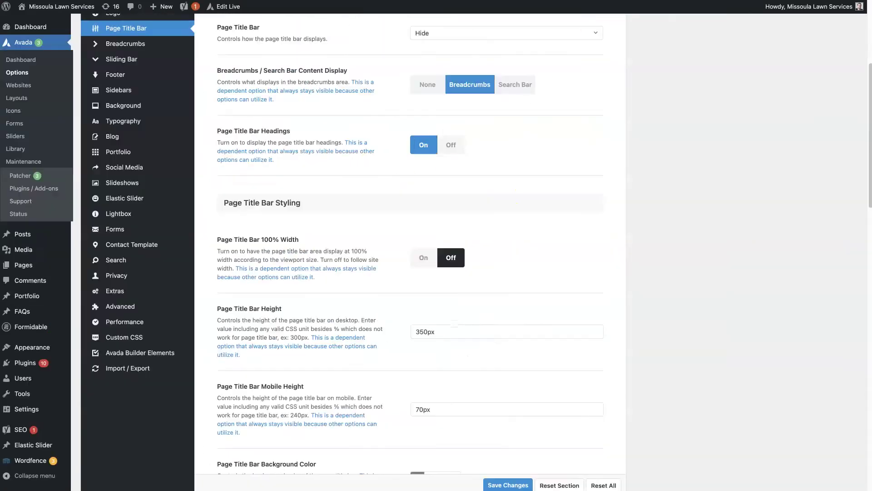
{"action": "scroll", "coordinate": [487, 291], "scroll_direction": "up", "scroll_amount": 1}
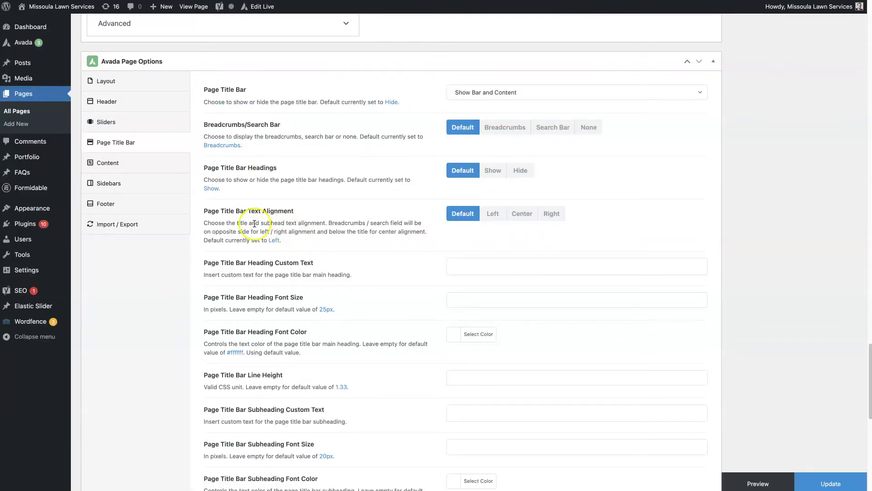
Step: Enter 'Example Text' as the heading custom text and 35px as heading font size
{"action": "scroll", "coordinate": [374, 259], "scroll_direction": "down", "scroll_amount": 2}
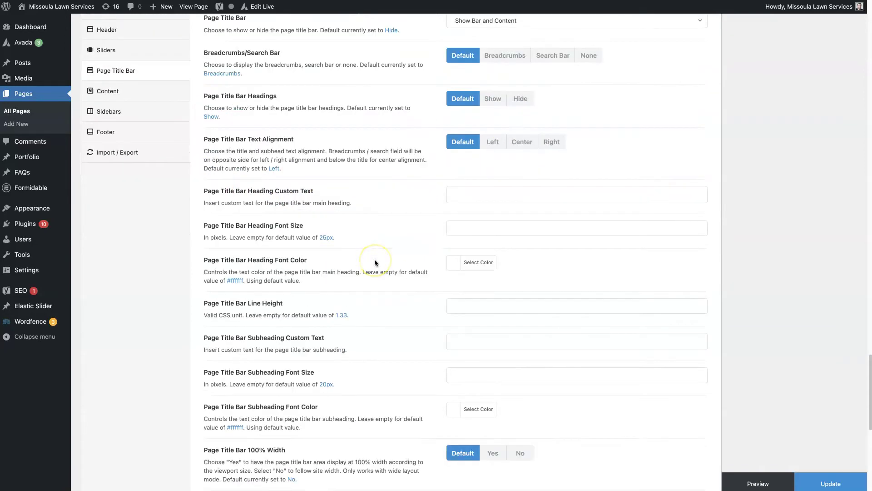
{"action": "scroll", "coordinate": [374, 262], "scroll_direction": "down", "scroll_amount": 1}
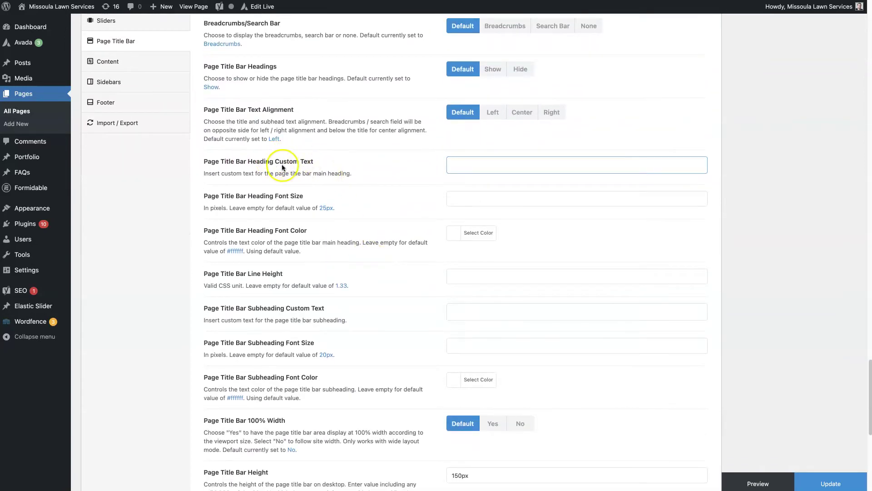
{"action": "scroll", "coordinate": [360, 187], "scroll_direction": "up", "scroll_amount": 1}
{"action": "left_click", "coordinate": [500, 215]}
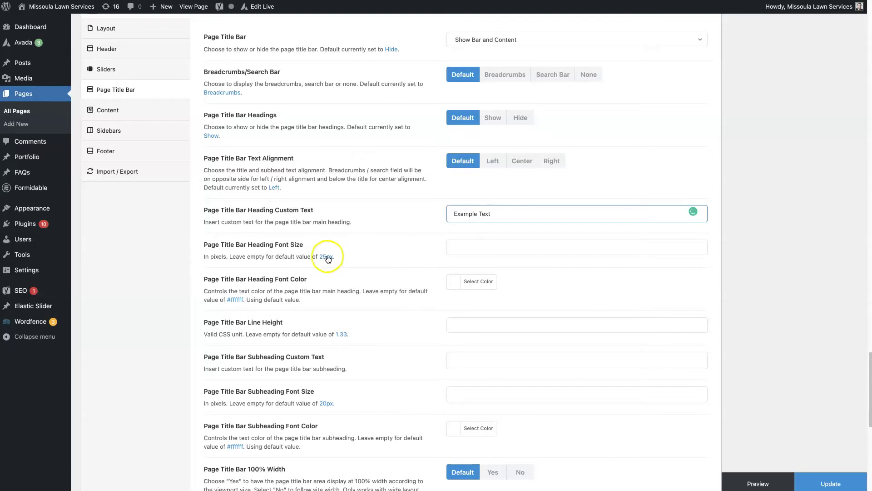
{"action": "left_click", "coordinate": [222, 248]}
{"action": "left_click", "coordinate": [475, 248]}
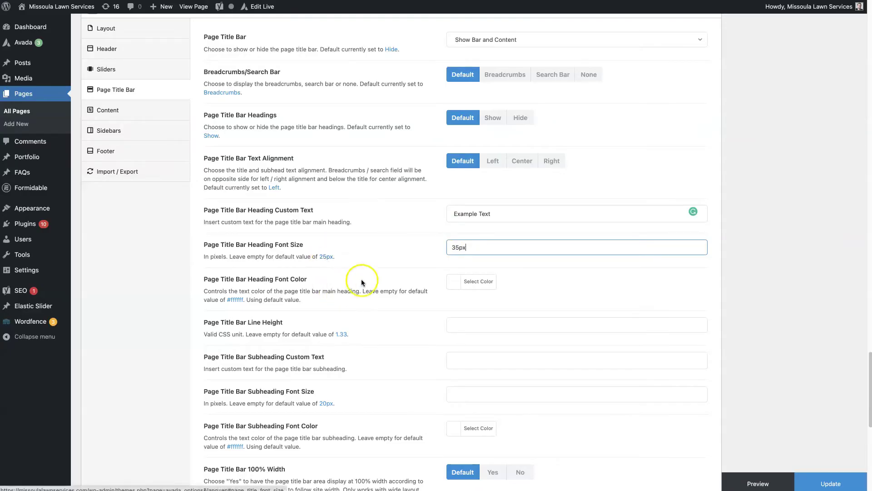
{"action": "scroll", "coordinate": [361, 283], "scroll_direction": "down", "scroll_amount": 2}
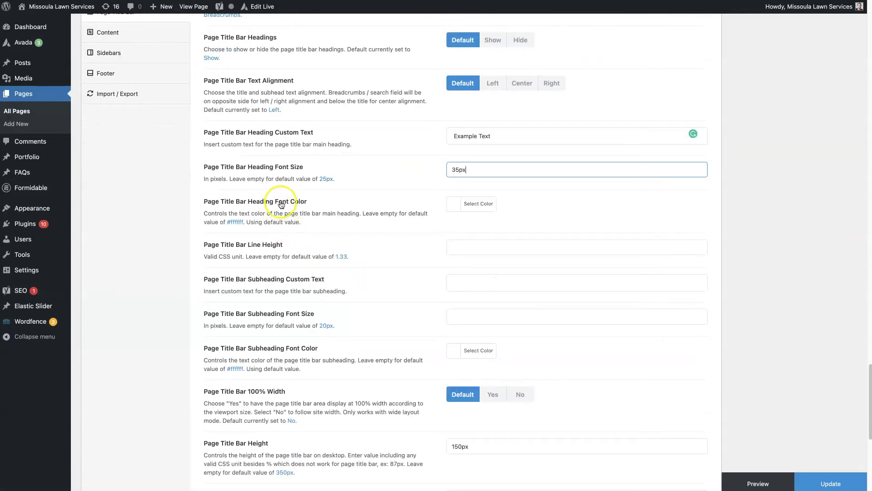
Step: Choose the orange swatch for the Page Title Bar heading font color
{"action": "left_click", "coordinate": [456, 204]}
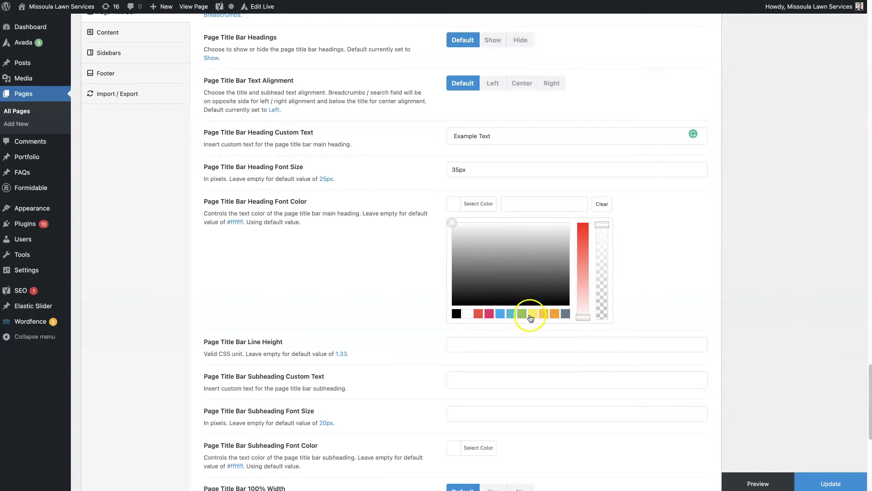
{"action": "left_click", "coordinate": [544, 316]}
{"action": "left_click", "coordinate": [426, 278]}
{"action": "left_click", "coordinate": [270, 282]}
{"action": "left_click", "coordinate": [214, 254]}
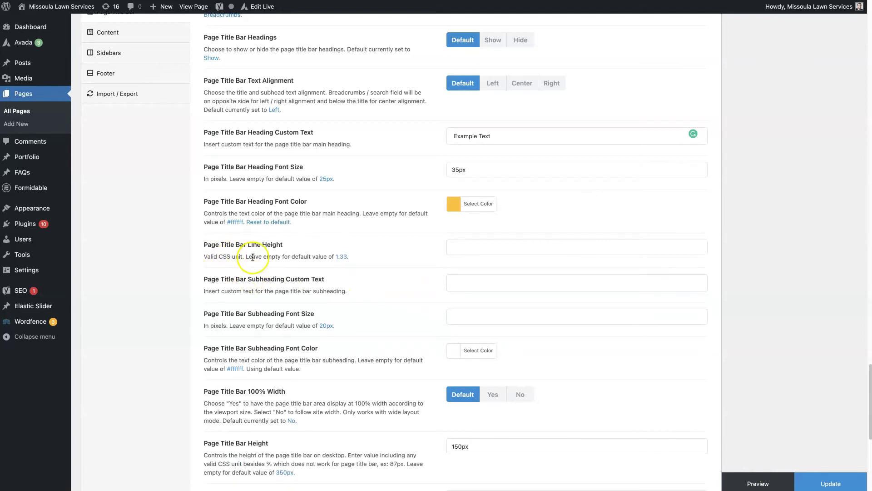
{"action": "left_click", "coordinate": [281, 250]}
{"action": "left_click", "coordinate": [318, 257]}
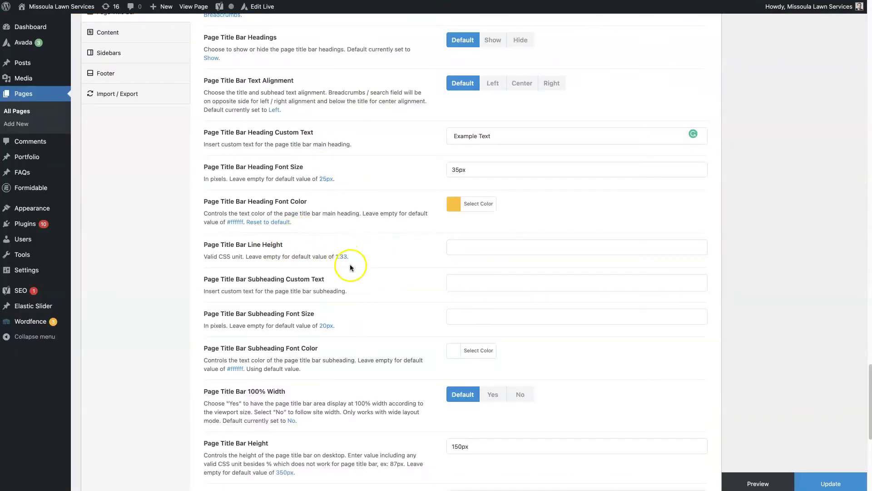
Step: Scroll down through the title bar height, colour and background options
{"action": "scroll", "coordinate": [358, 271], "scroll_direction": "down", "scroll_amount": 1}
{"action": "scroll", "coordinate": [397, 262], "scroll_direction": "down", "scroll_amount": 1}
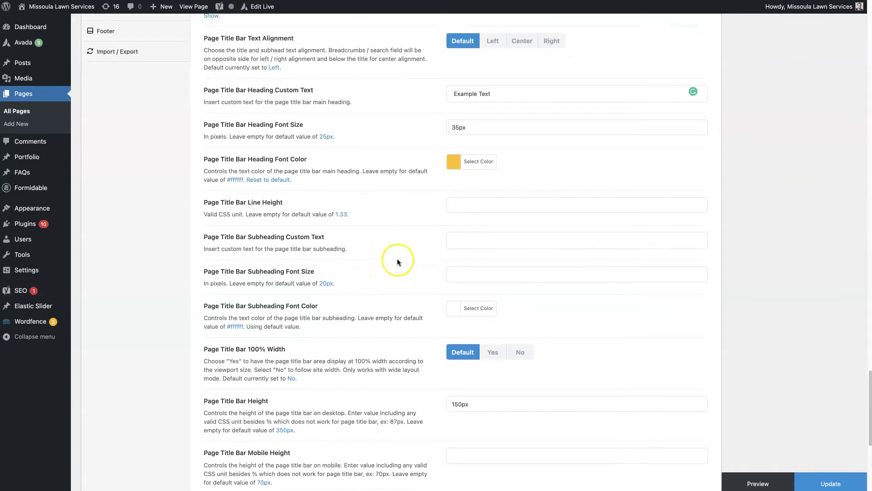
{"action": "scroll", "coordinate": [397, 261], "scroll_direction": "down", "scroll_amount": 2}
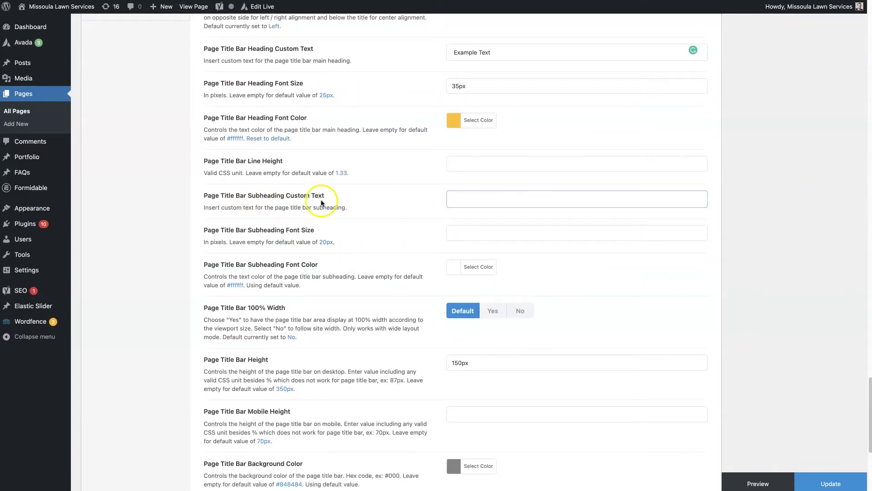
{"action": "scroll", "coordinate": [328, 203], "scroll_direction": "down", "scroll_amount": 1}
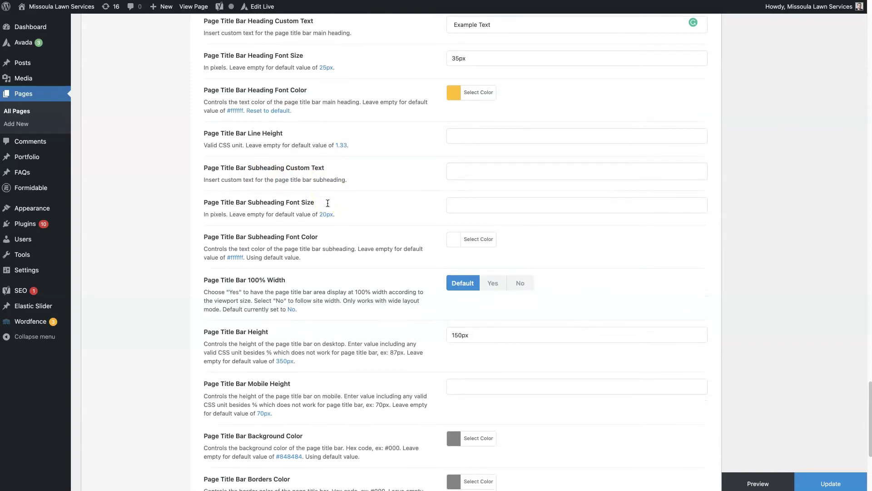
{"action": "scroll", "coordinate": [287, 227], "scroll_direction": "down", "scroll_amount": 2}
{"action": "scroll", "coordinate": [271, 245], "scroll_direction": "down", "scroll_amount": 1}
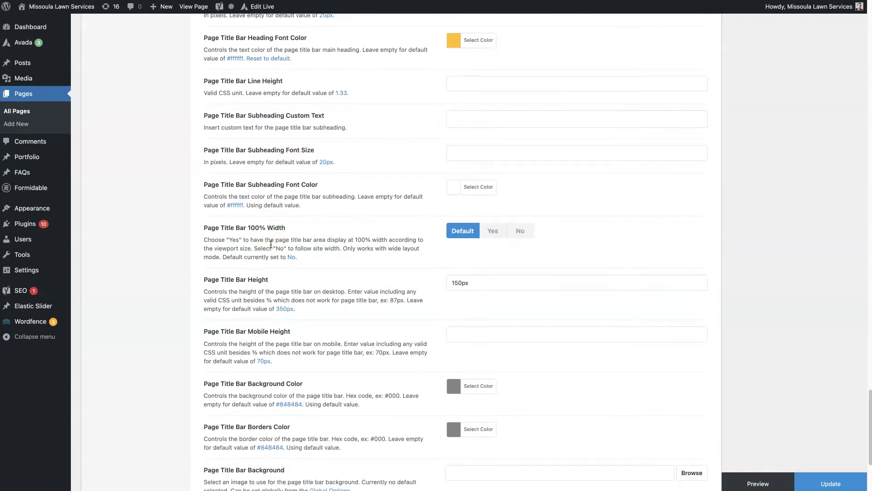
{"action": "scroll", "coordinate": [339, 285], "scroll_direction": "down", "scroll_amount": 3}
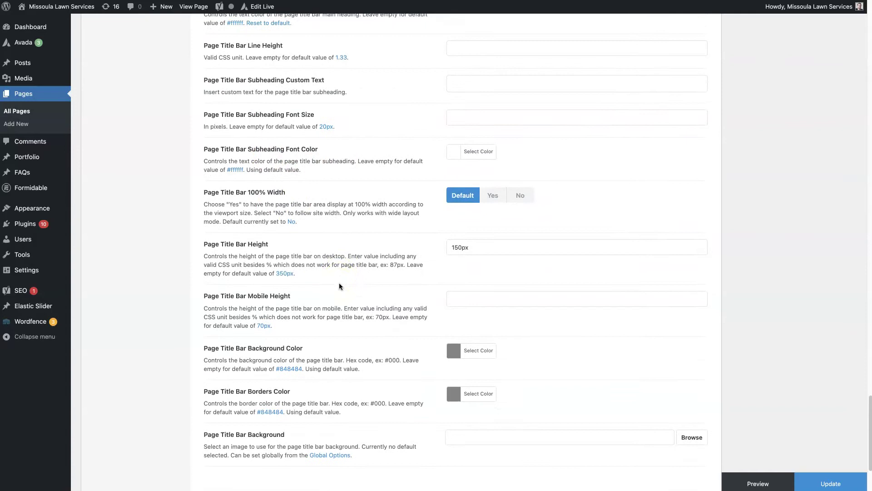
{"action": "scroll", "coordinate": [340, 286], "scroll_direction": "down", "scroll_amount": 1}
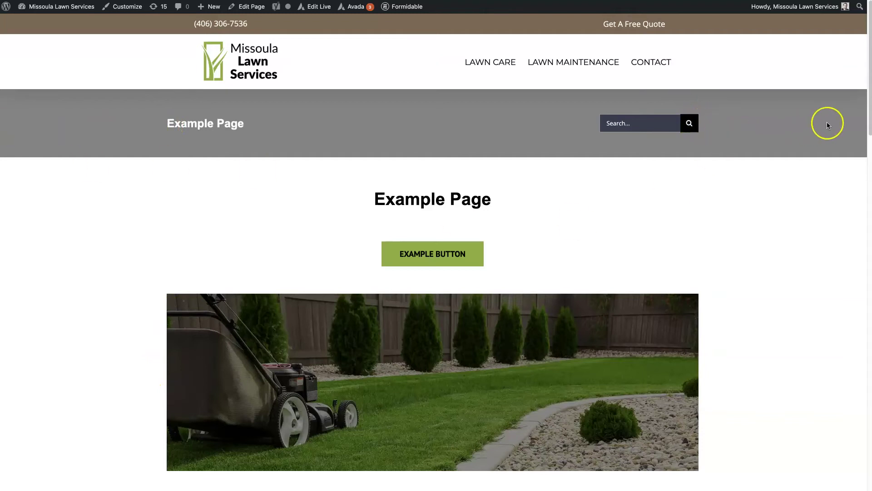
Step: Scroll the live page, then return to the title bar width, height and background options
{"action": "scroll", "coordinate": [700, 324], "scroll_direction": "down", "scroll_amount": 1}
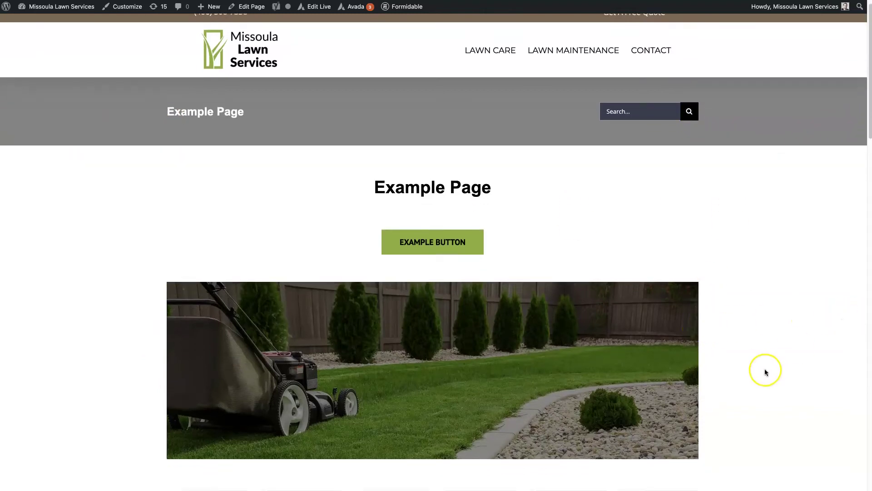
{"action": "scroll", "coordinate": [765, 369], "scroll_direction": "down", "scroll_amount": 6}
{"action": "scroll", "coordinate": [765, 369], "scroll_direction": "up", "scroll_amount": 7}
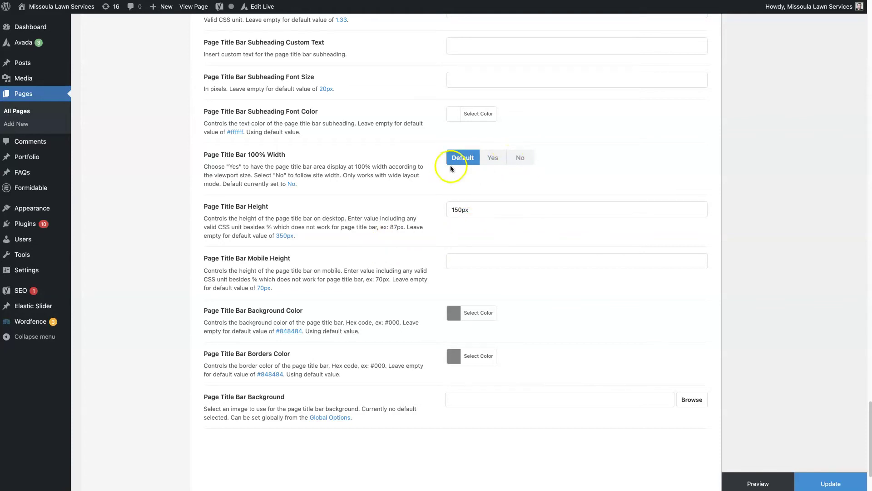
Step: Change the desktop title bar height from 150px to 350px and update the page
{"action": "scroll", "coordinate": [409, 269], "scroll_direction": "down", "scroll_amount": 1}
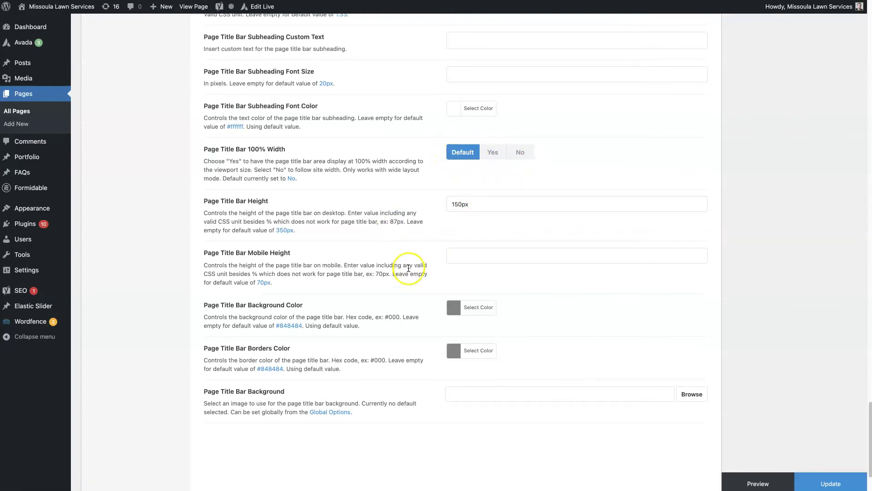
{"action": "scroll", "coordinate": [409, 269], "scroll_direction": "down", "scroll_amount": 2}
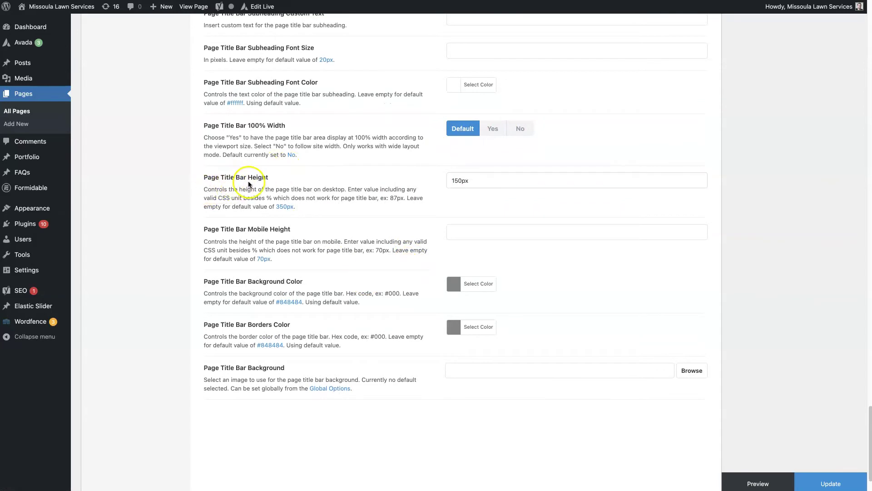
{"action": "left_click", "coordinate": [454, 181]}
{"action": "left_click", "coordinate": [450, 182]}
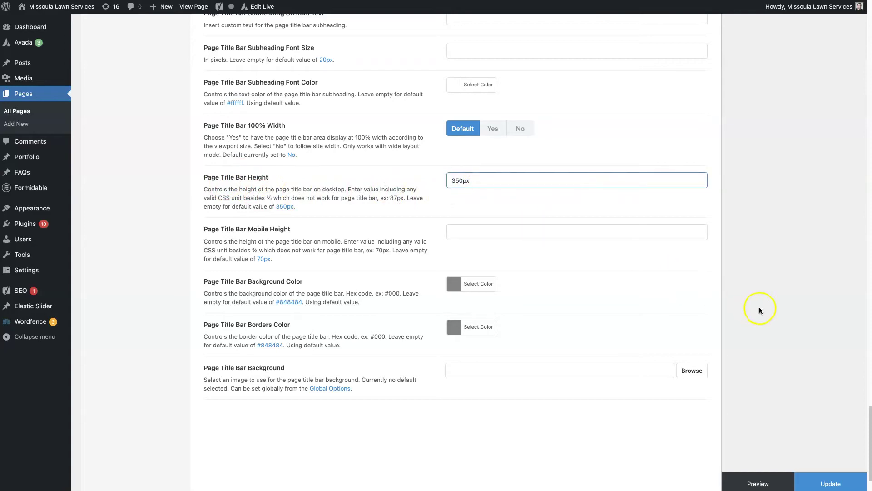
{"action": "left_click", "coordinate": [829, 483]}
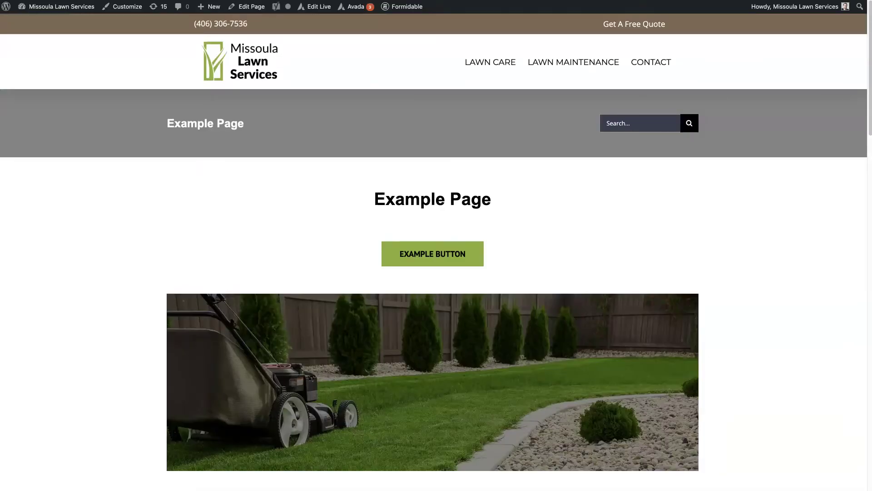
Step: Open Avada's global Page Title Bar options to compare the 350px desktop and 70px mobile heights
{"action": "left_click", "coordinate": [126, 23]}
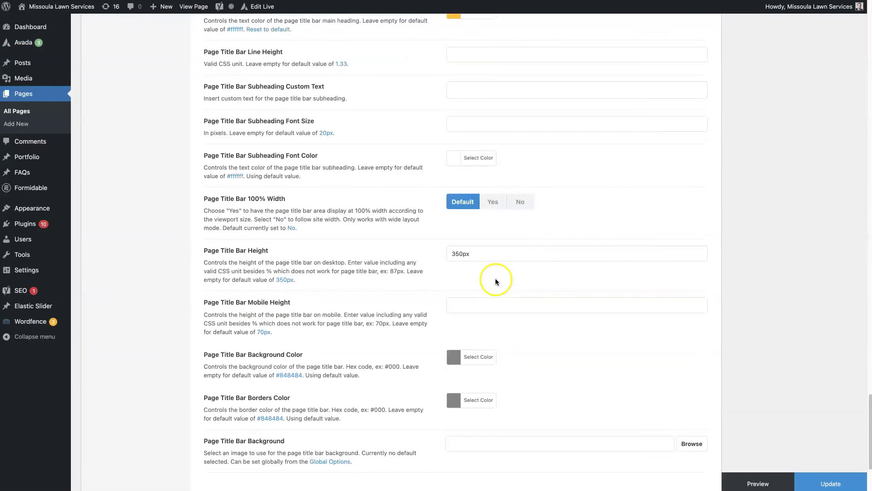
Step: Change the Example Page's title bar height from 350px to 85px, update, and view the live page
{"action": "left_click", "coordinate": [513, 253]}
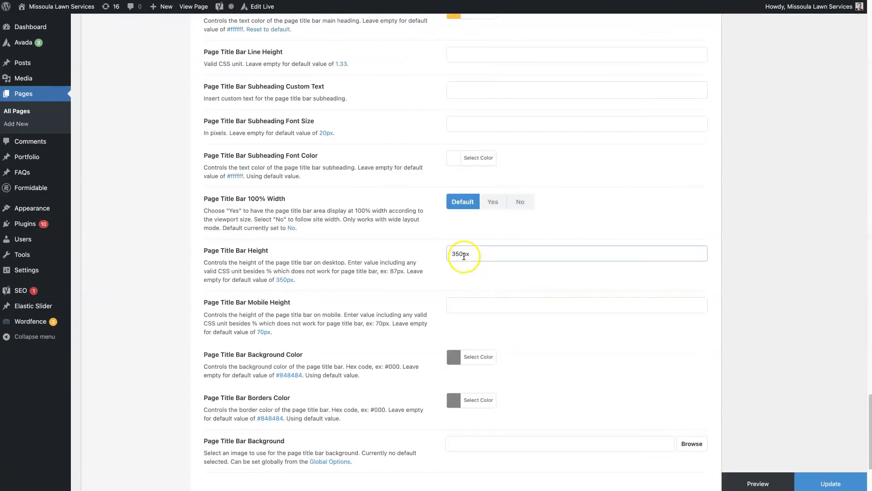
{"action": "left_click_drag", "start_coordinate": [459, 254], "coordinate": [444, 257]}
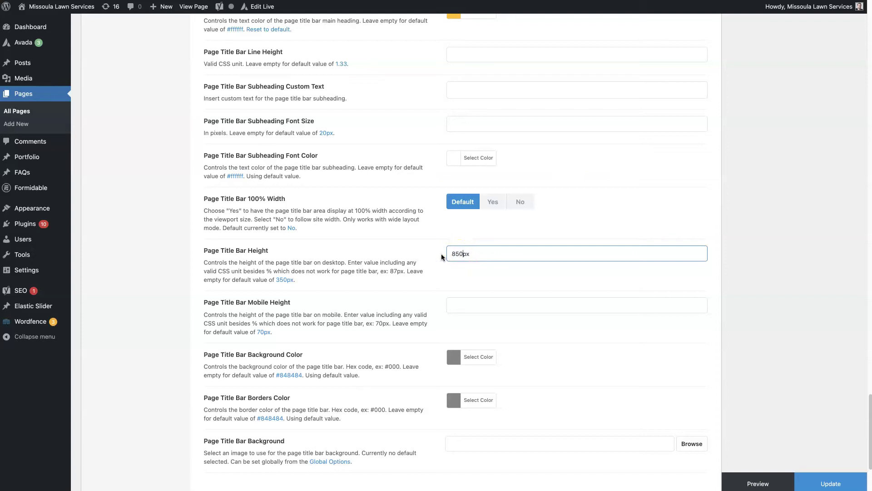
{"action": "left_click", "coordinate": [826, 478]}
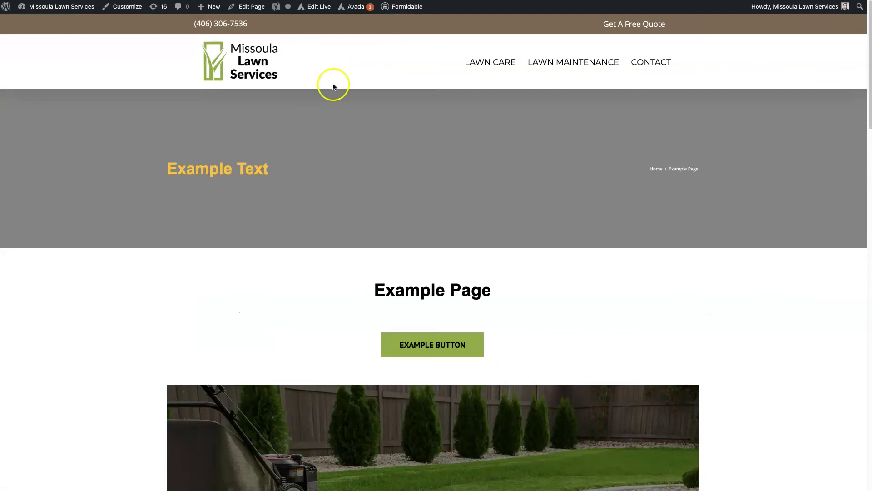
{"action": "left_click", "coordinate": [433, 86]}
{"action": "left_click", "coordinate": [86, 18]}
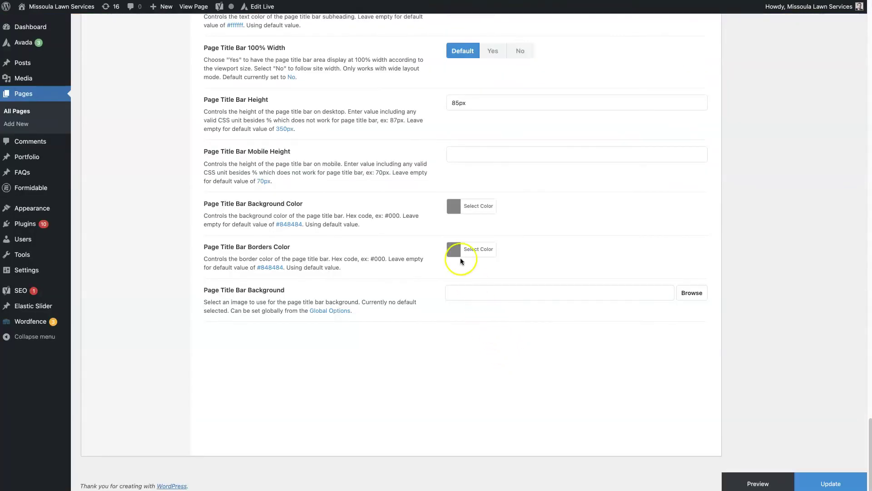
{"action": "left_click", "coordinate": [457, 105]}
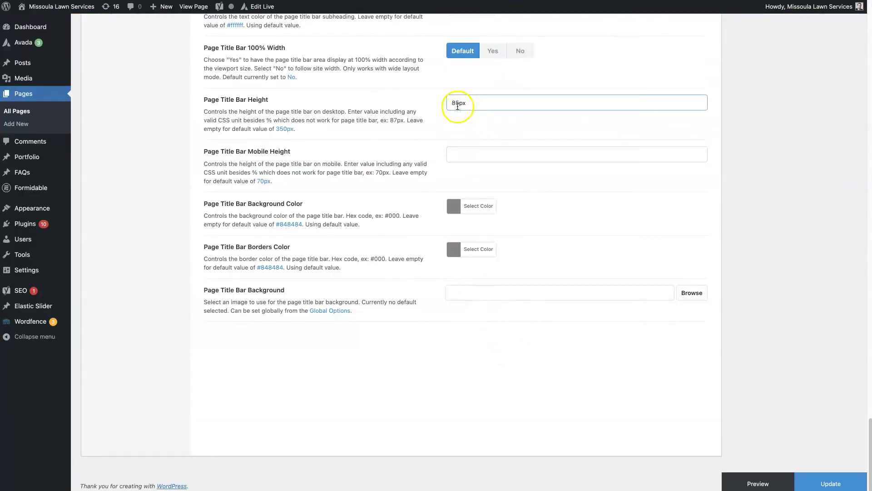
{"action": "left_click", "coordinate": [435, 135]}
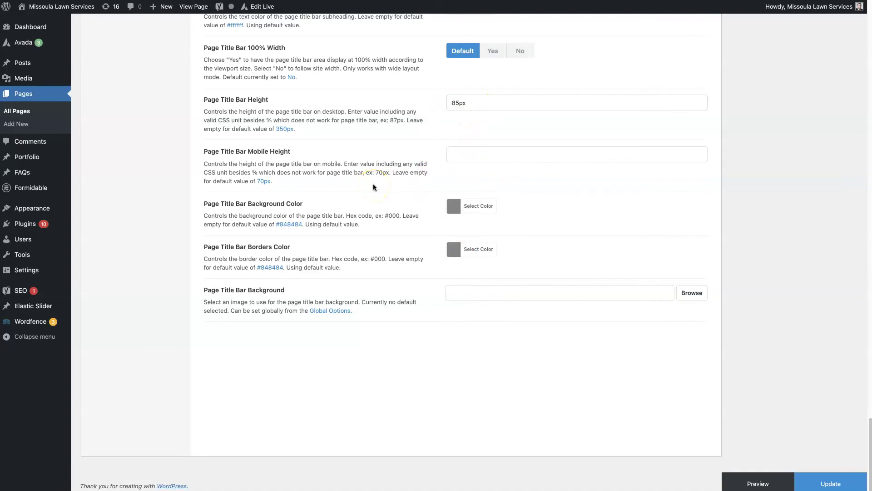
{"action": "left_click", "coordinate": [268, 151]}
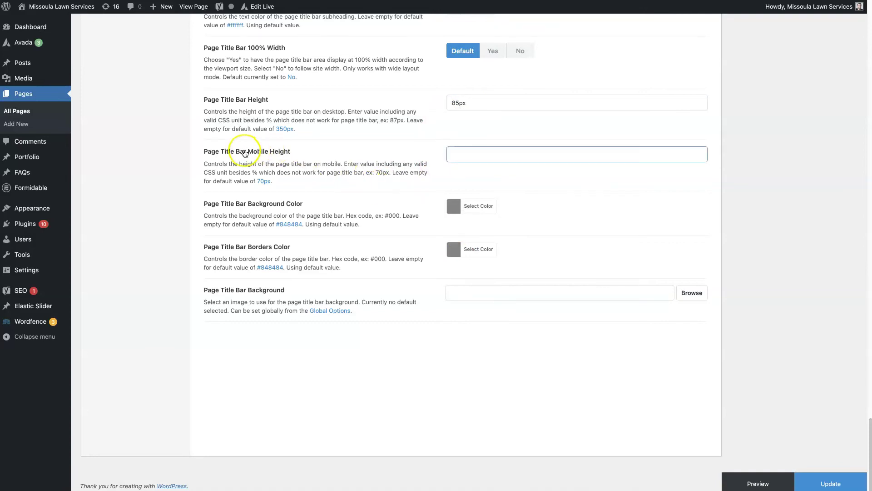
{"action": "left_click", "coordinate": [272, 162]}
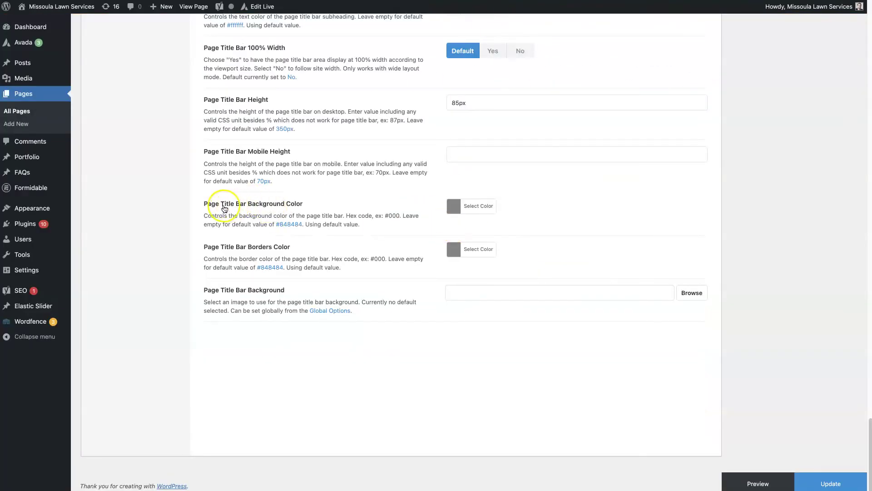
Step: Set the Example Page's title bar background colour to #dbdbdb and update the page
{"action": "left_click_drag", "start_coordinate": [460, 249], "coordinate": [440, 231]}
{"action": "left_click", "coordinate": [412, 245]}
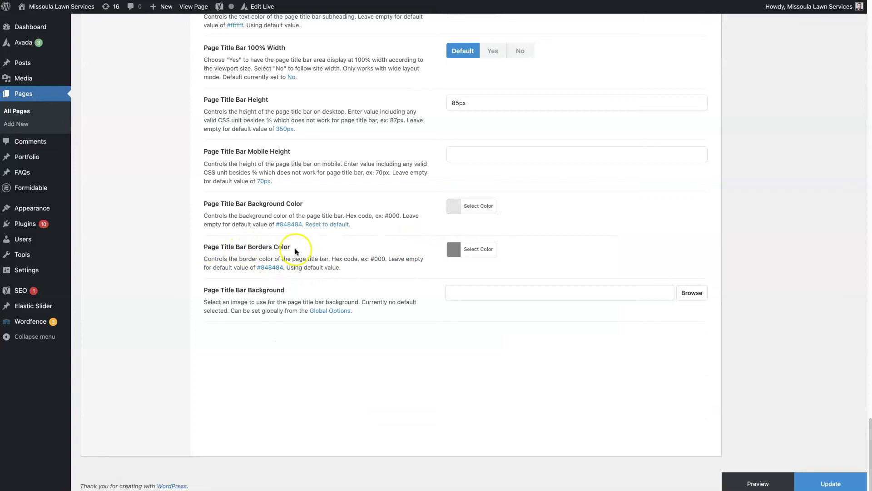
{"action": "left_click", "coordinate": [282, 289]}
{"action": "left_click", "coordinate": [283, 295]}
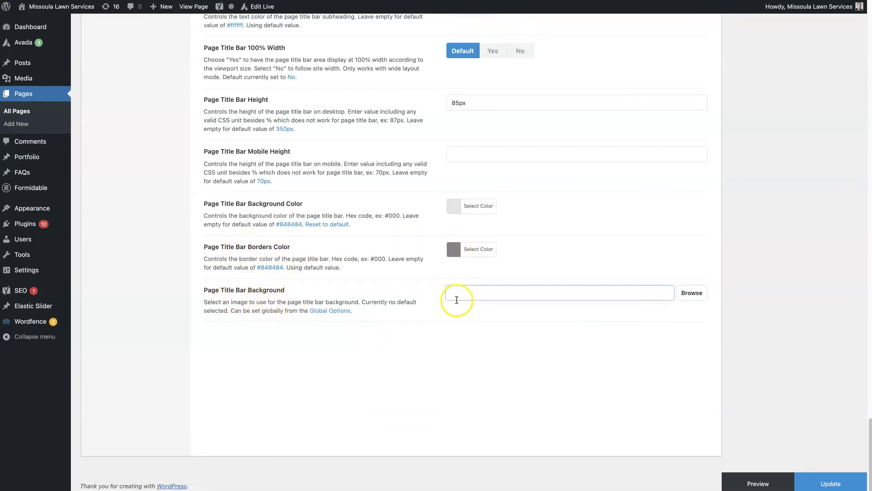
{"action": "left_click", "coordinate": [831, 483]}
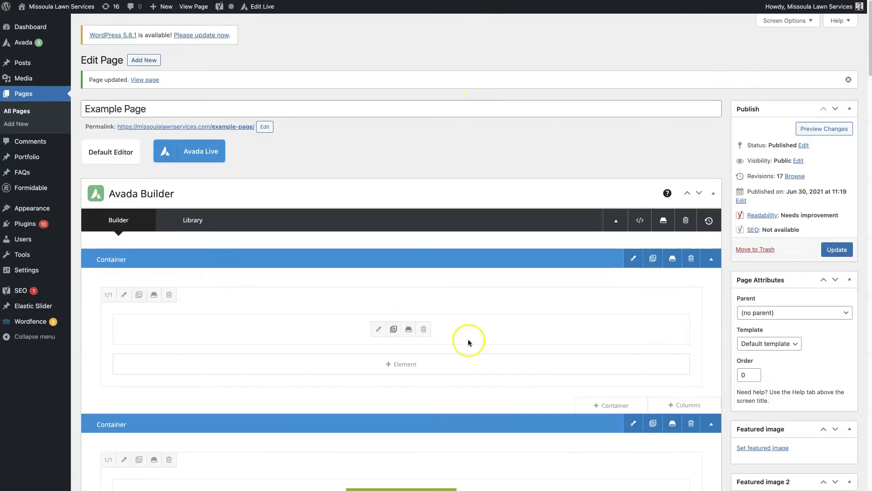
Step: Follow the Global Options link under Page Title Bar Background to Avada's global title bar settings
{"action": "scroll", "coordinate": [468, 339], "scroll_direction": "down", "scroll_amount": 20}
{"action": "scroll", "coordinate": [494, 334], "scroll_direction": "up", "scroll_amount": 10}
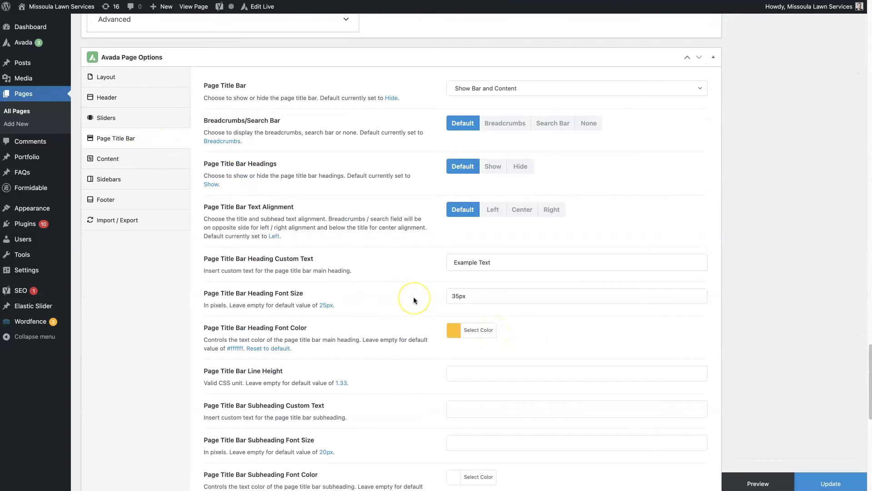
{"action": "scroll", "coordinate": [370, 402], "scroll_direction": "down", "scroll_amount": 8}
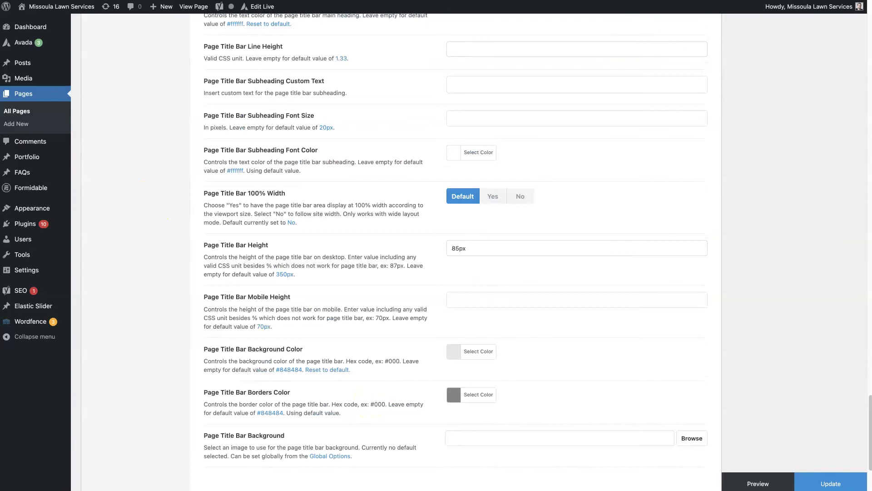
{"action": "left_click", "coordinate": [329, 415]}
{"action": "scroll", "coordinate": [614, 262], "scroll_direction": "up", "scroll_amount": 5}
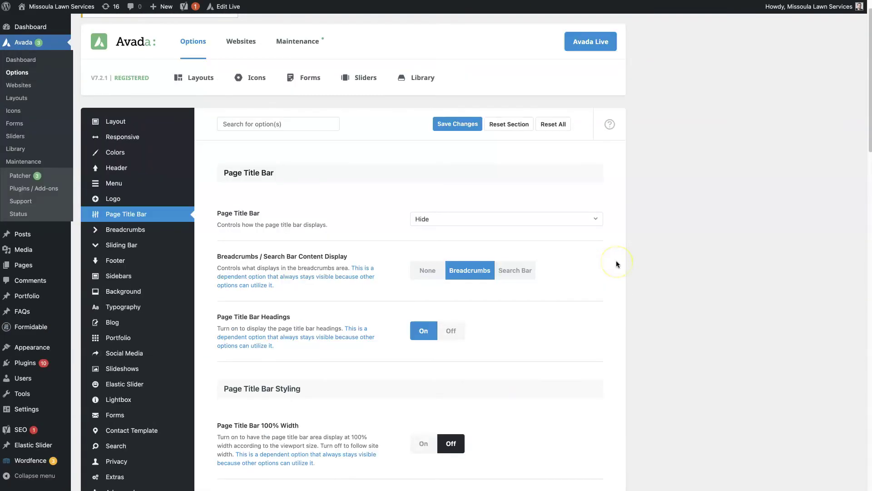
{"action": "scroll", "coordinate": [356, 237], "scroll_direction": "down", "scroll_amount": 3}
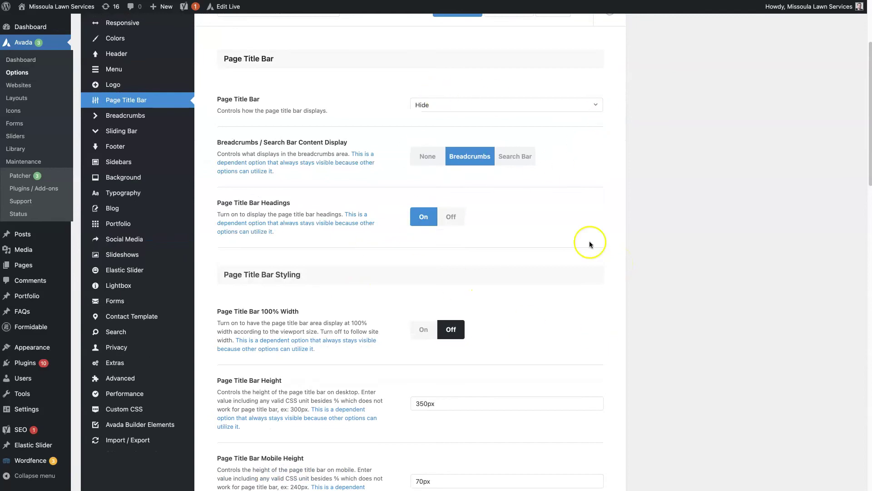
{"action": "left_click", "coordinate": [431, 107]}
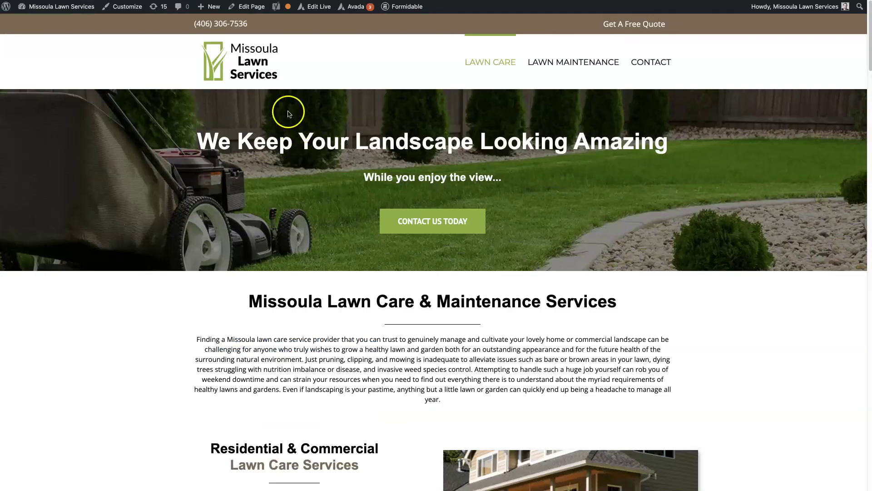
{"action": "scroll", "coordinate": [631, 409], "scroll_direction": "down", "scroll_amount": 4}
{"action": "scroll", "coordinate": [643, 428], "scroll_direction": "up", "scroll_amount": 4}
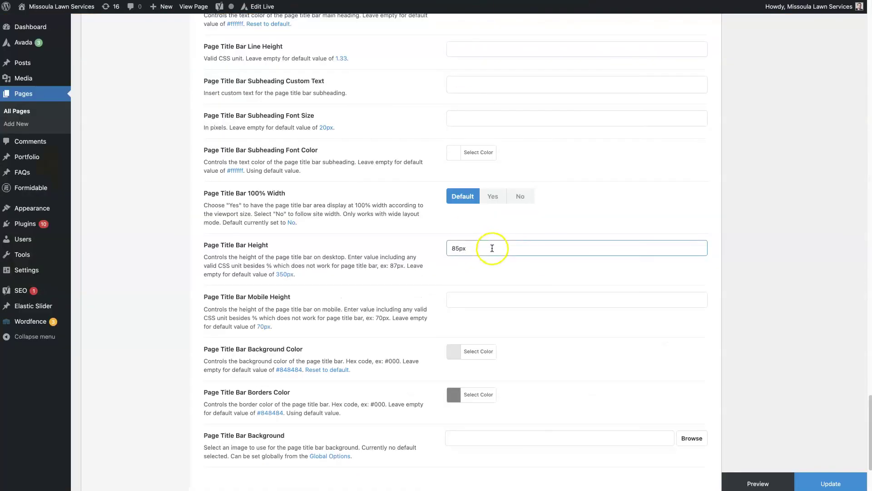
{"action": "scroll", "coordinate": [493, 247], "scroll_direction": "up", "scroll_amount": 7}
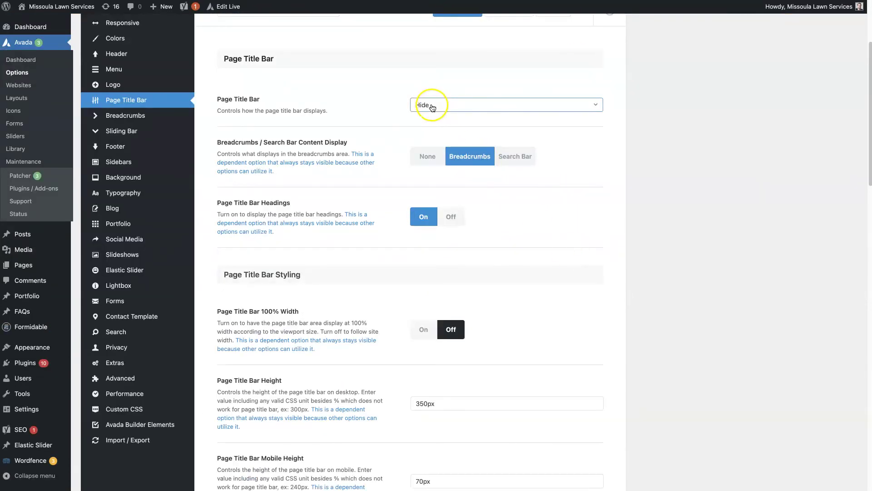
{"action": "left_click", "coordinate": [452, 108]}
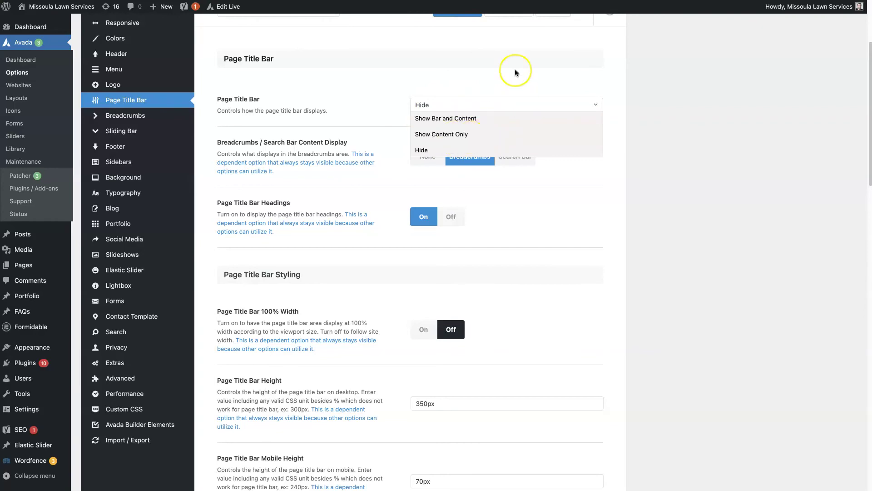
{"action": "left_click", "coordinate": [529, 51]}
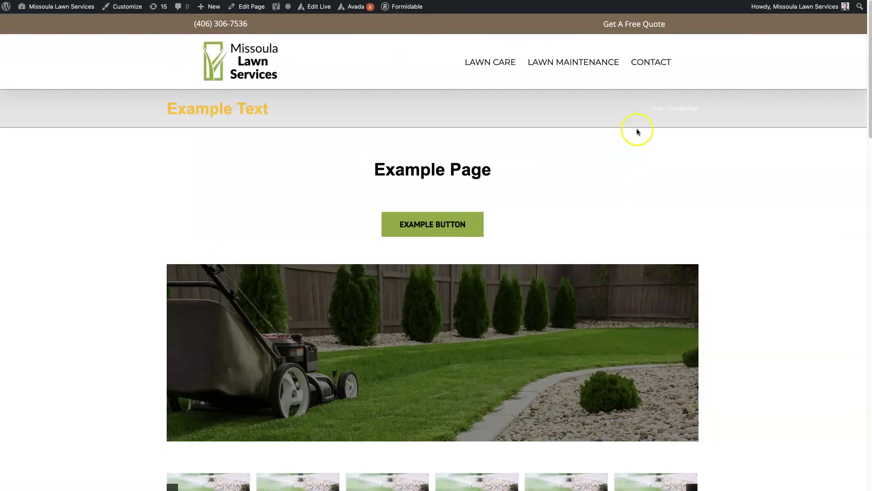
{"action": "left_click_drag", "start_coordinate": [167, 109], "coordinate": [268, 110]}
{"action": "left_click", "coordinate": [285, 140]}
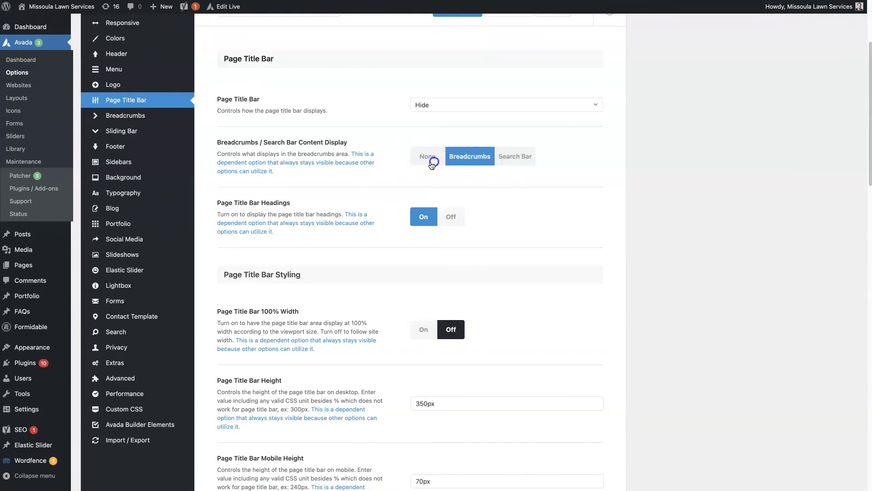
Step: Keep the breadcrumbs area as Breadcrumbs, set global Page Title Bar Headings to Off, and save changes
{"action": "left_click", "coordinate": [433, 165]}
{"action": "left_click", "coordinate": [473, 175]}
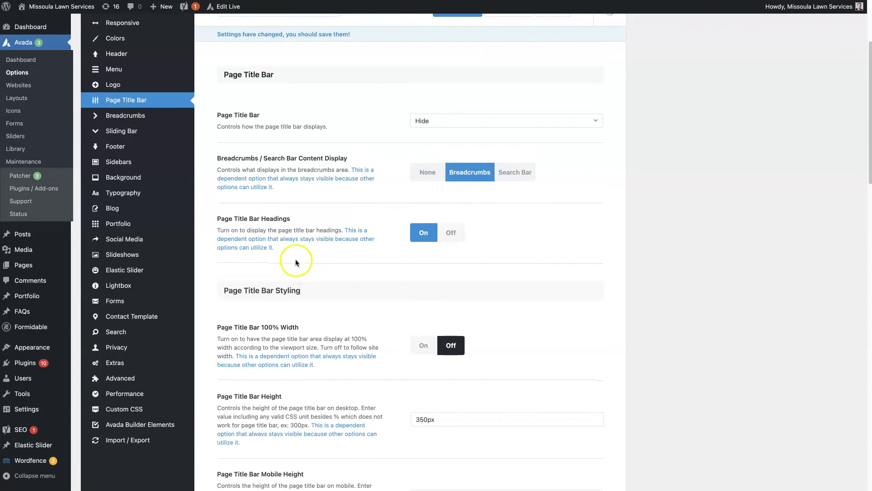
{"action": "left_click", "coordinate": [451, 233]}
{"action": "scroll", "coordinate": [667, 310], "scroll_direction": "down", "scroll_amount": 5}
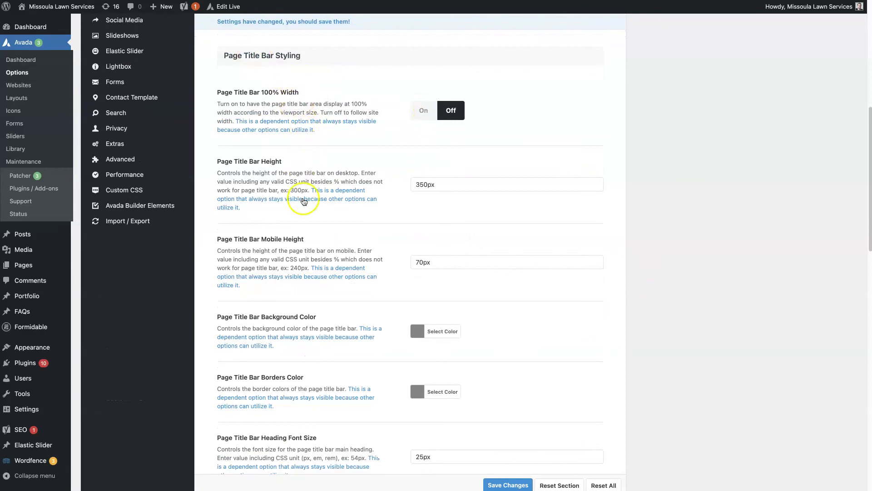
{"action": "scroll", "coordinate": [304, 201], "scroll_direction": "down", "scroll_amount": 10}
{"action": "scroll", "coordinate": [374, 273], "scroll_direction": "down", "scroll_amount": 6}
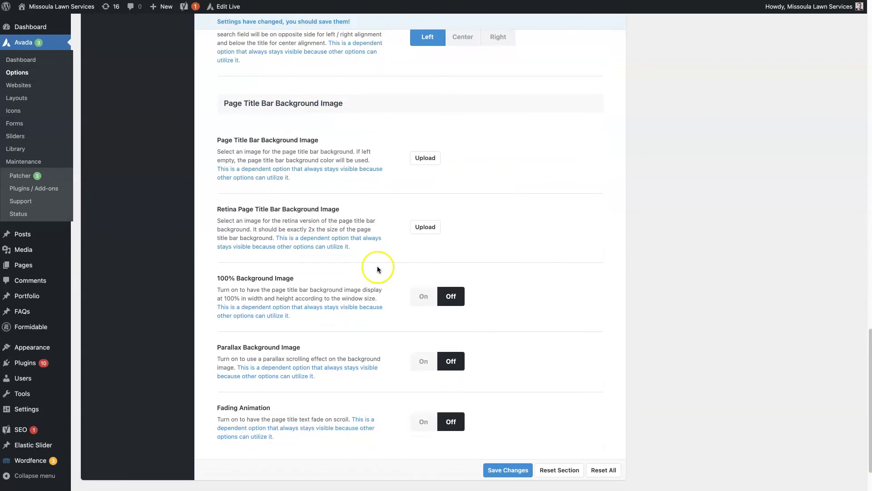
{"action": "scroll", "coordinate": [378, 270], "scroll_direction": "down", "scroll_amount": 2}
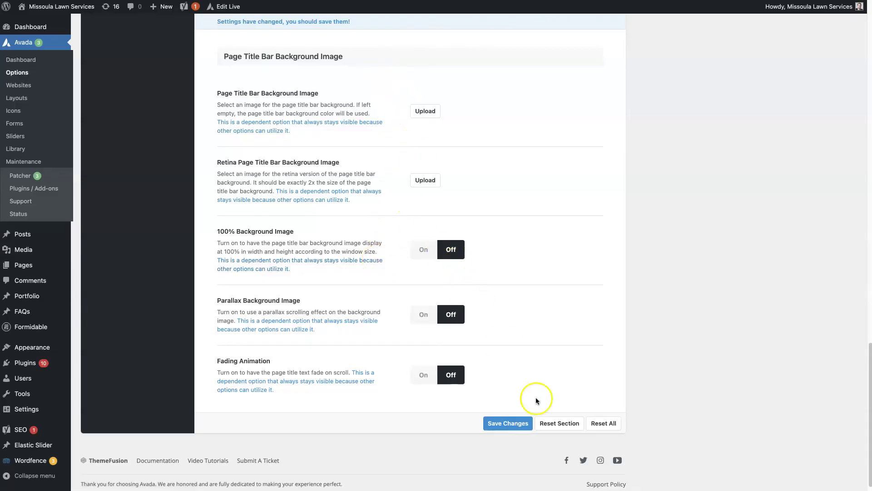
{"action": "left_click", "coordinate": [504, 424]}
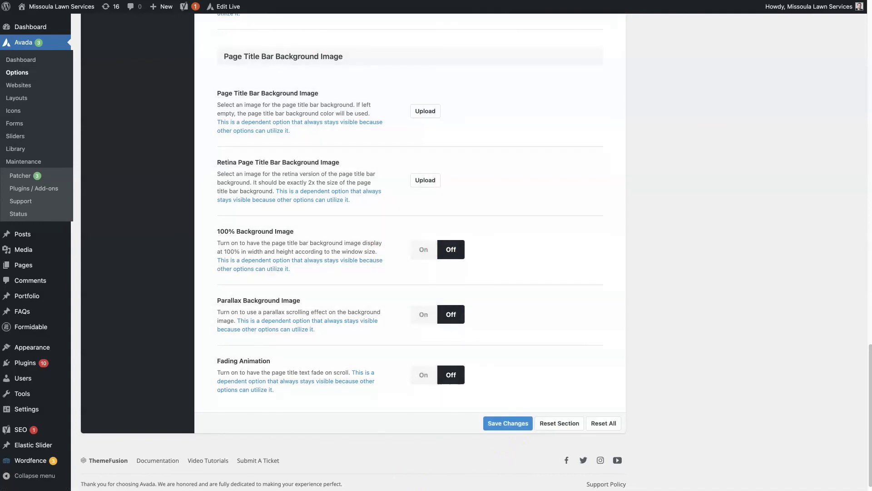